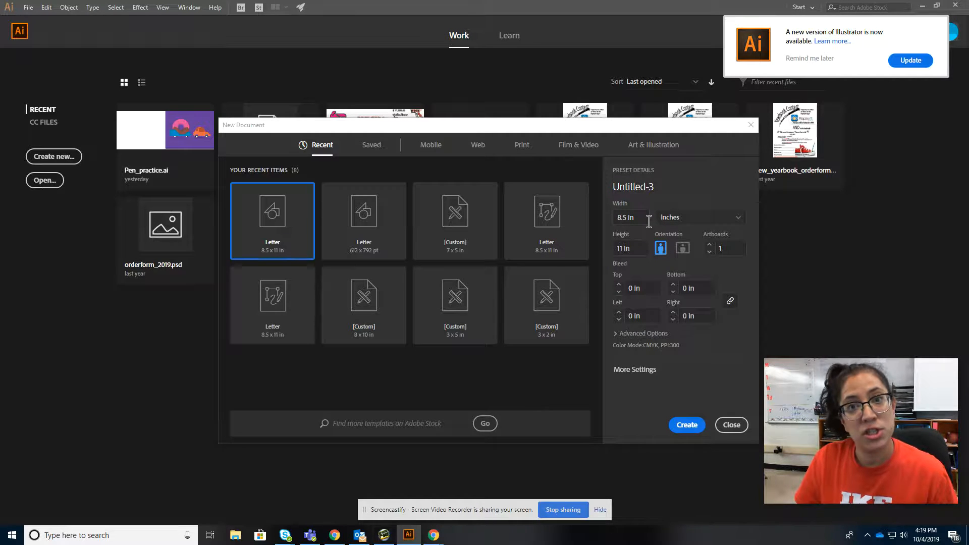
# Create an 8.5 x 11 in letter document in portrait, named with the owner's last name followed by "_MySugarSkull".
pyautogui.click(658, 182)
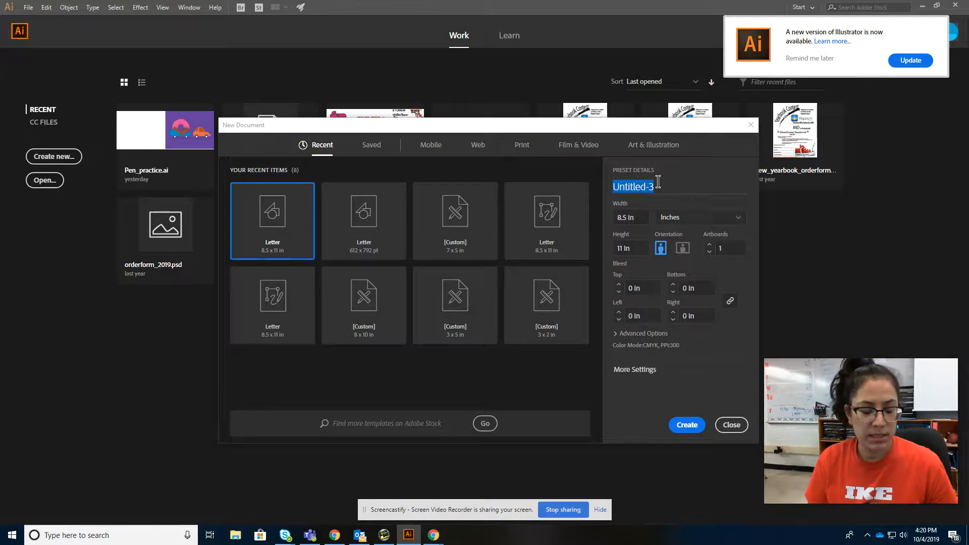
pyautogui.write('Leyva_')
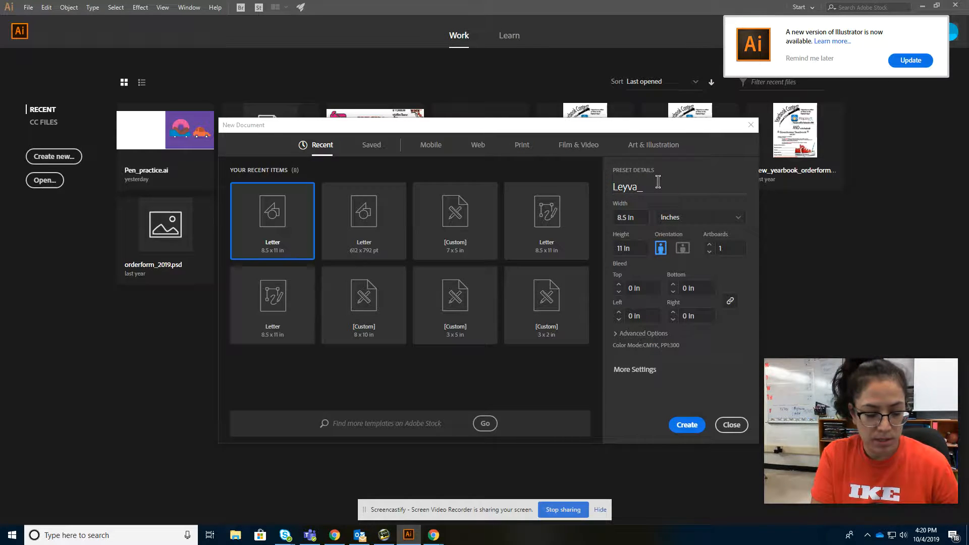
pyautogui.write('MySu')
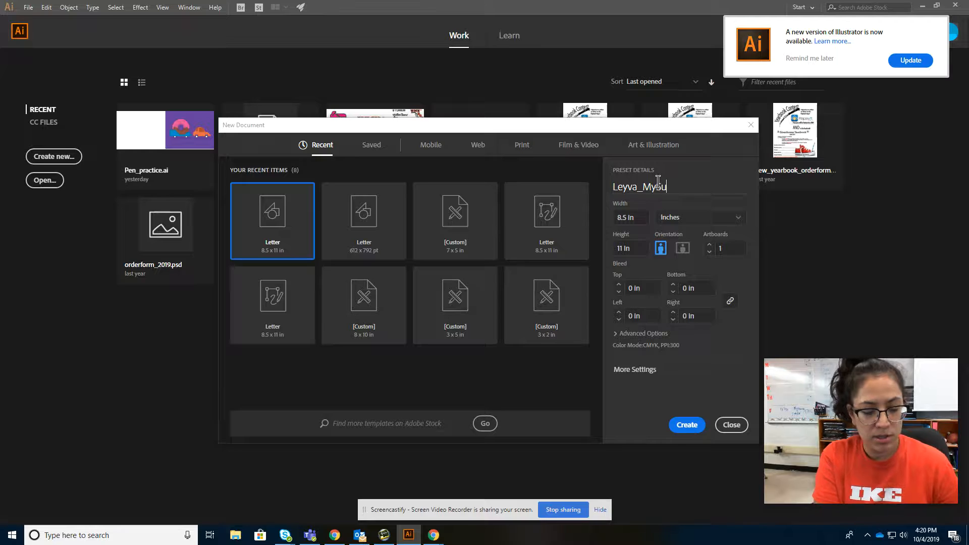
pyautogui.write('garSku')
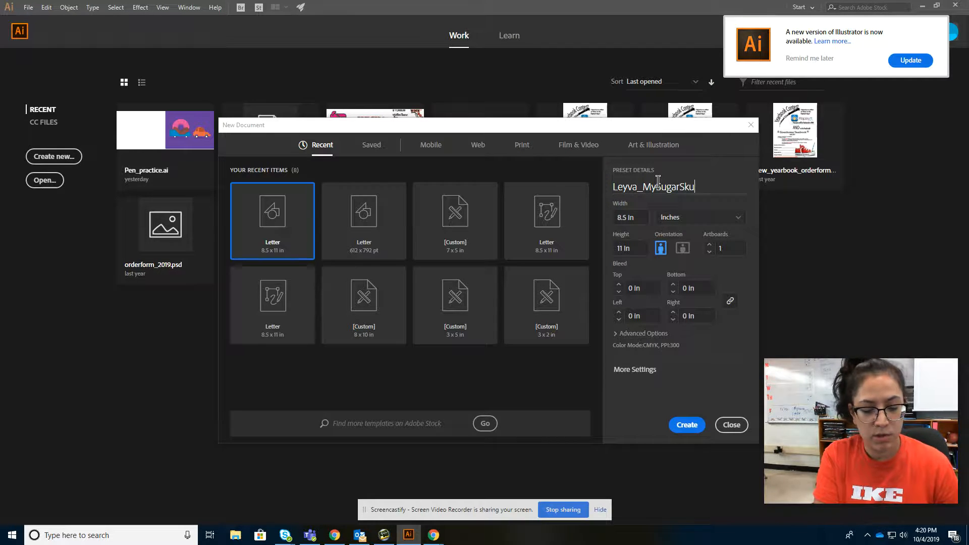
pyautogui.write('ll')
pyautogui.click(686, 426)
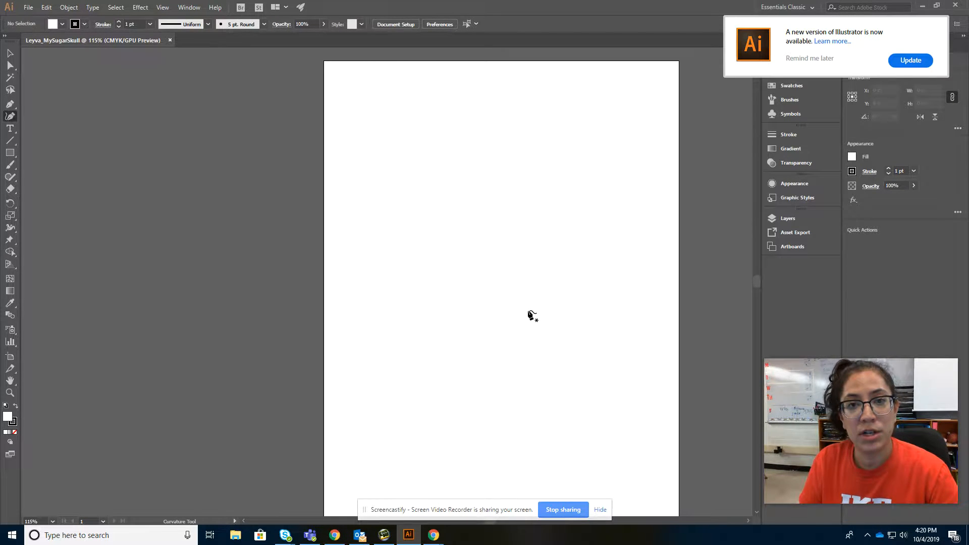
# Place the SUGAR SKULL SMALL image on the artboard as a linked file.
pyautogui.click(27, 8)
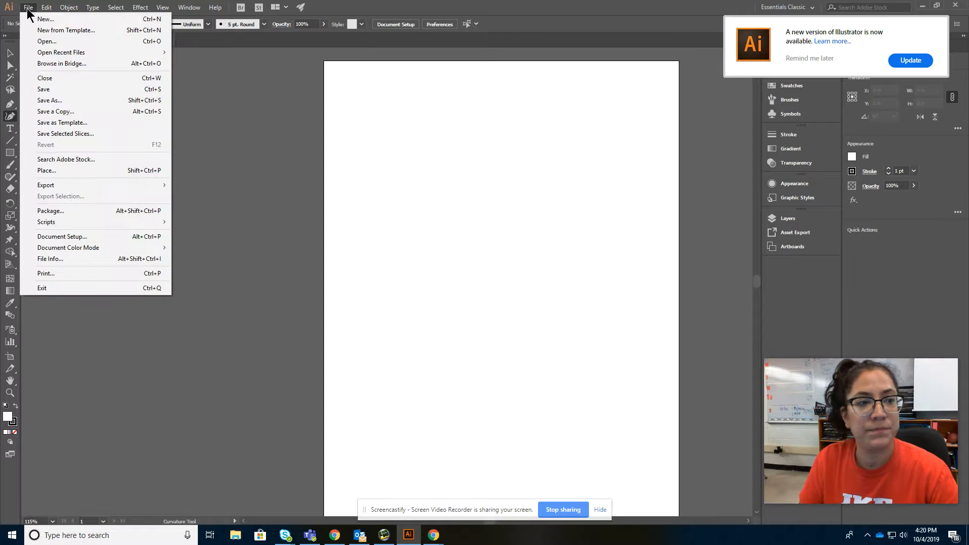
pyautogui.click(40, 171)
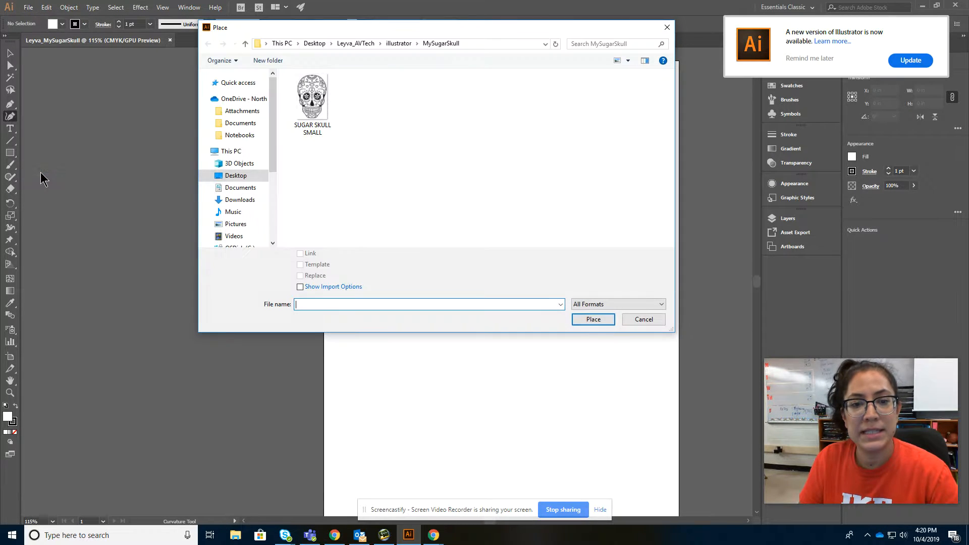
pyautogui.click(310, 98)
pyautogui.click(594, 319)
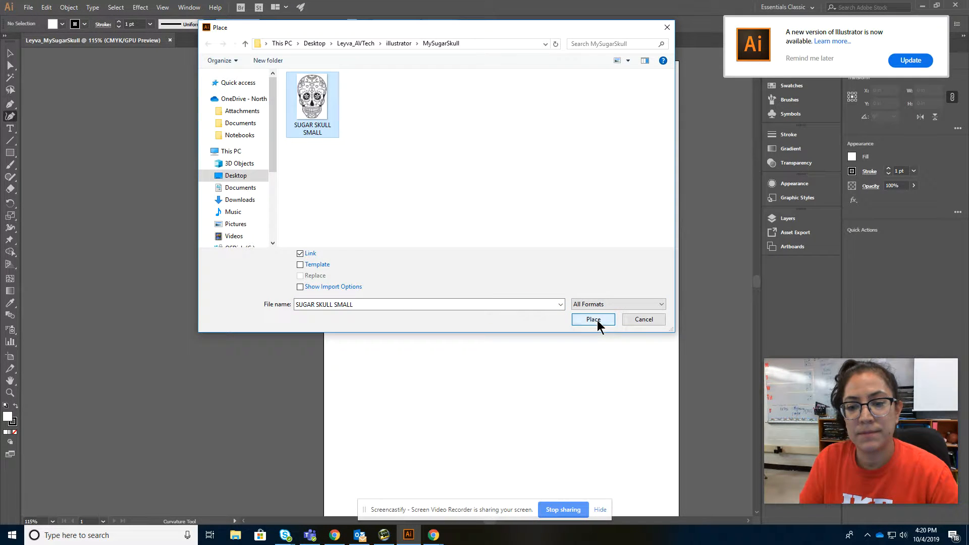
pyautogui.click(459, 233)
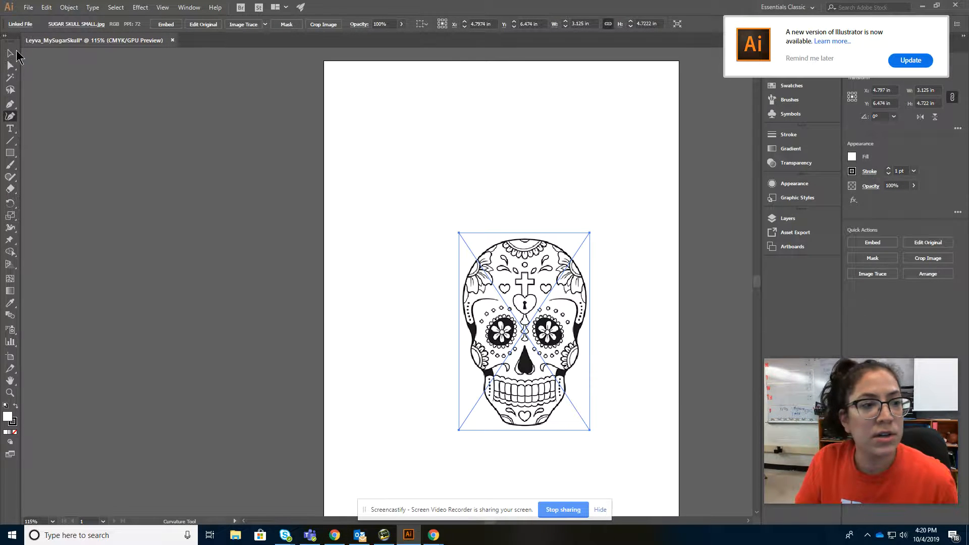
# Enlarge the placed skull image to about 7.45 x 9.96 in, nearly filling the artboard.
pyautogui.click(7, 56)
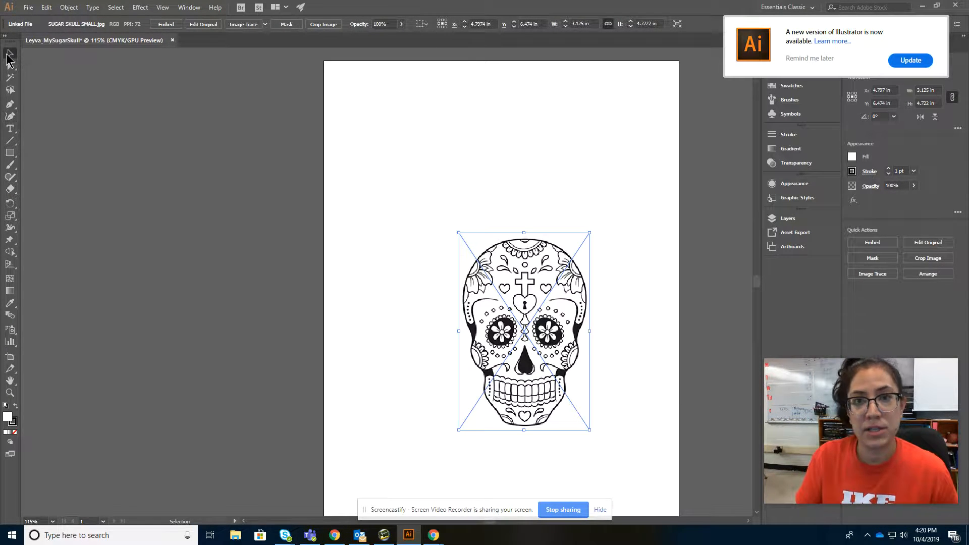
pyautogui.moveTo(459, 233); pyautogui.dragTo(370, 94)
pyautogui.moveTo(591, 432); pyautogui.dragTo(659, 492)
pyautogui.moveTo(370, 93); pyautogui.dragTo(347, 75)
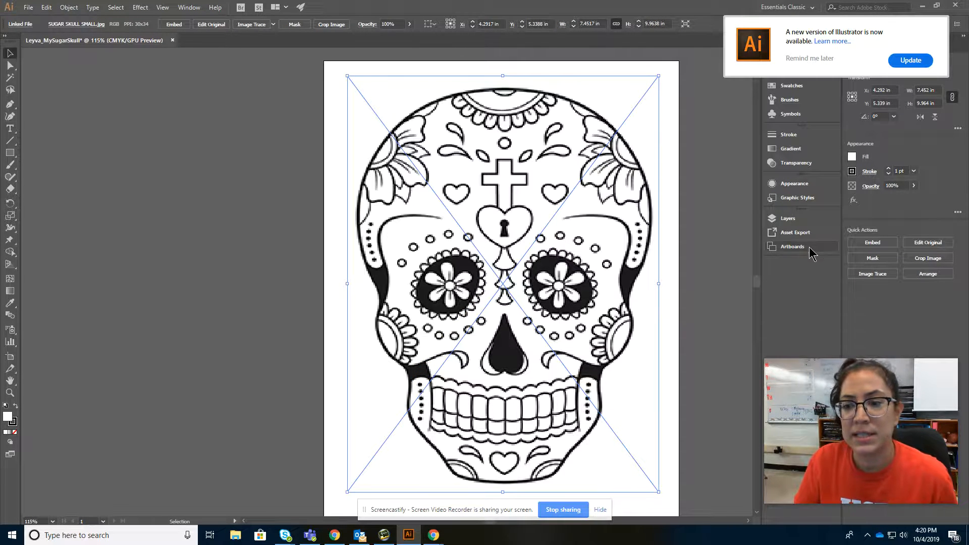
# Duplicate Layer 1 with the skull image and hide the original layer.
pyautogui.click(786, 221)
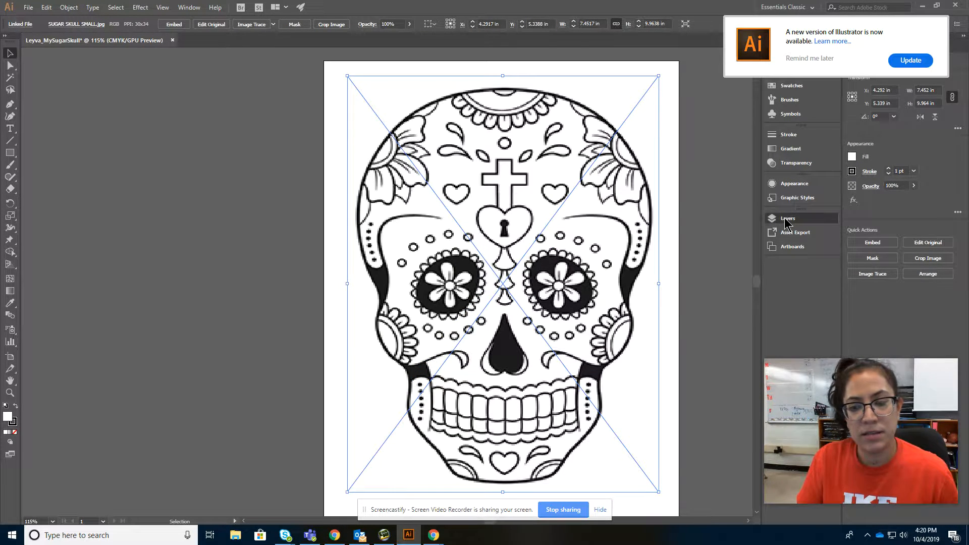
pyautogui.click(789, 221)
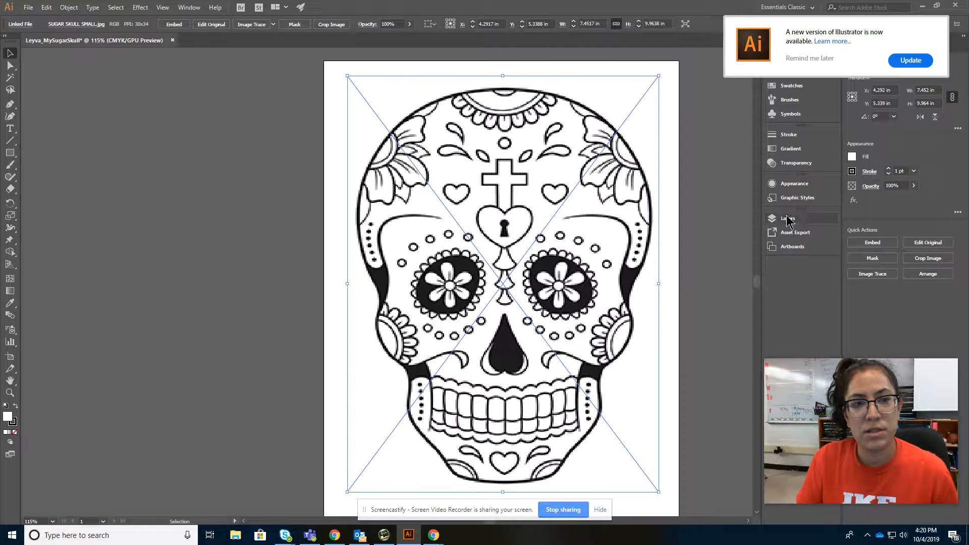
pyautogui.click(187, 8)
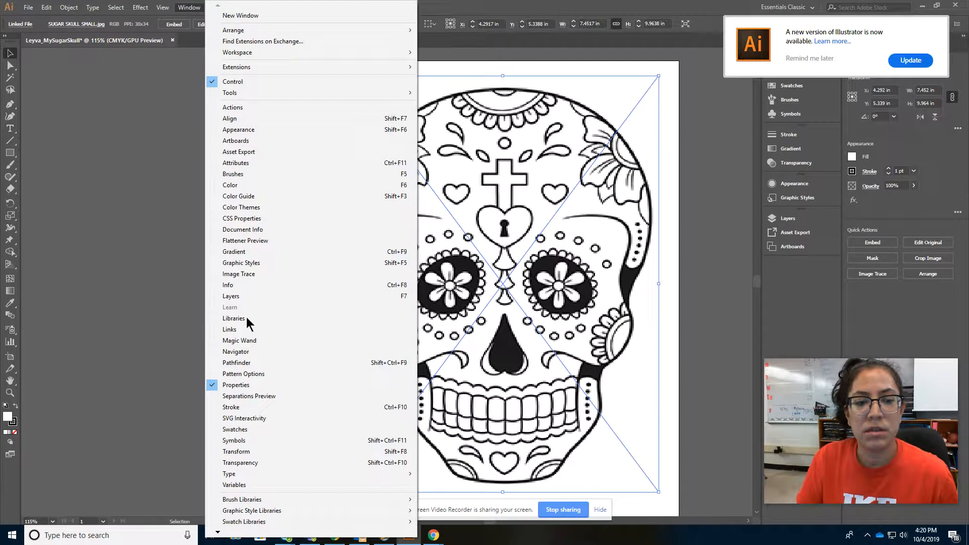
pyautogui.click(234, 297)
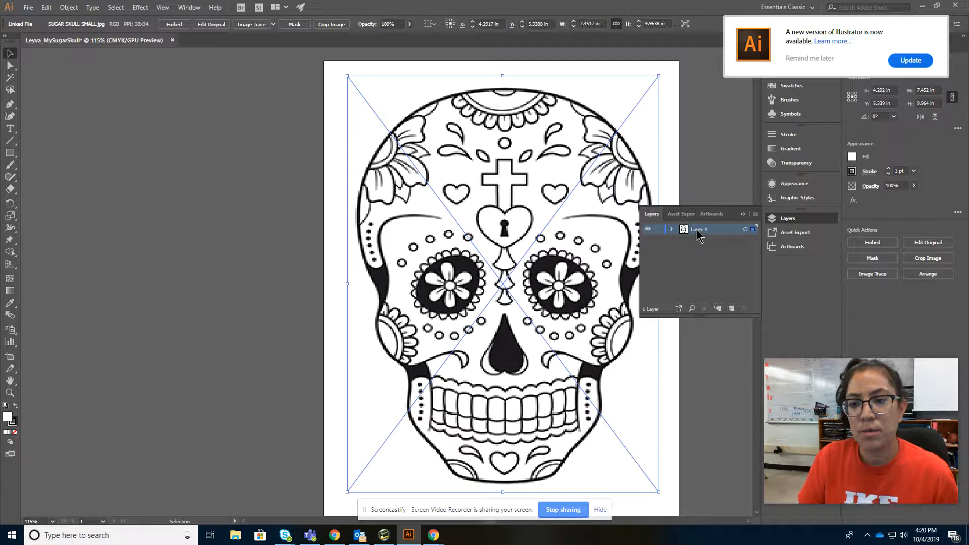
pyautogui.moveTo(696, 231); pyautogui.dragTo(732, 309)
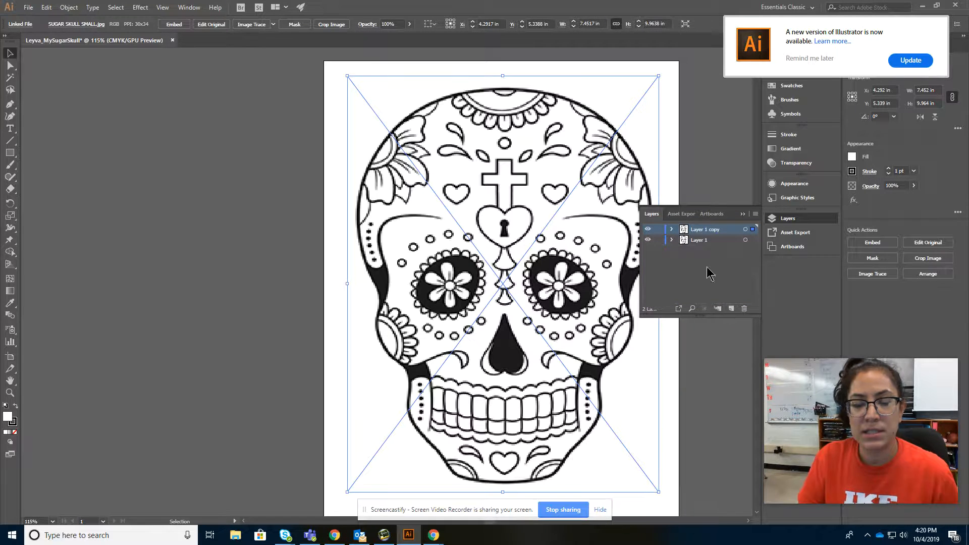
pyautogui.click(647, 240)
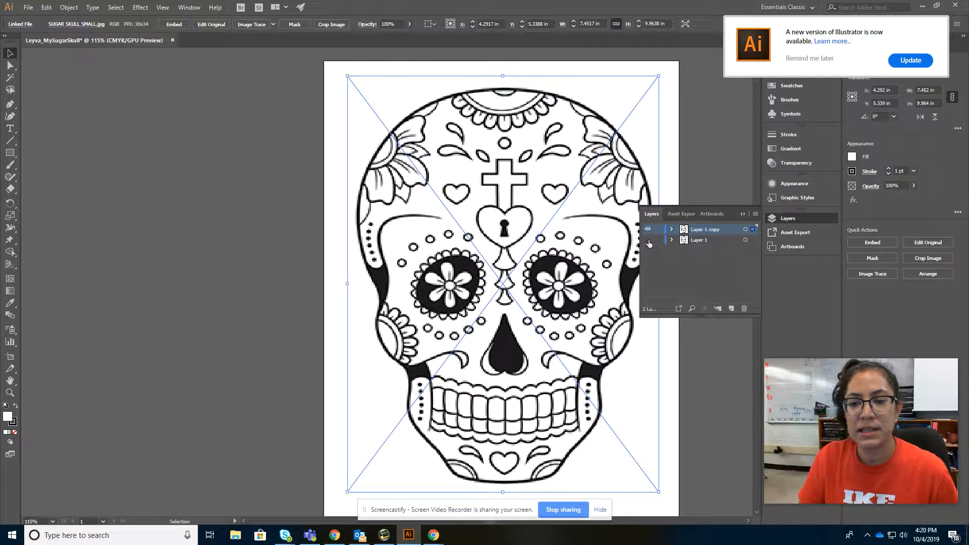
pyautogui.click(742, 214)
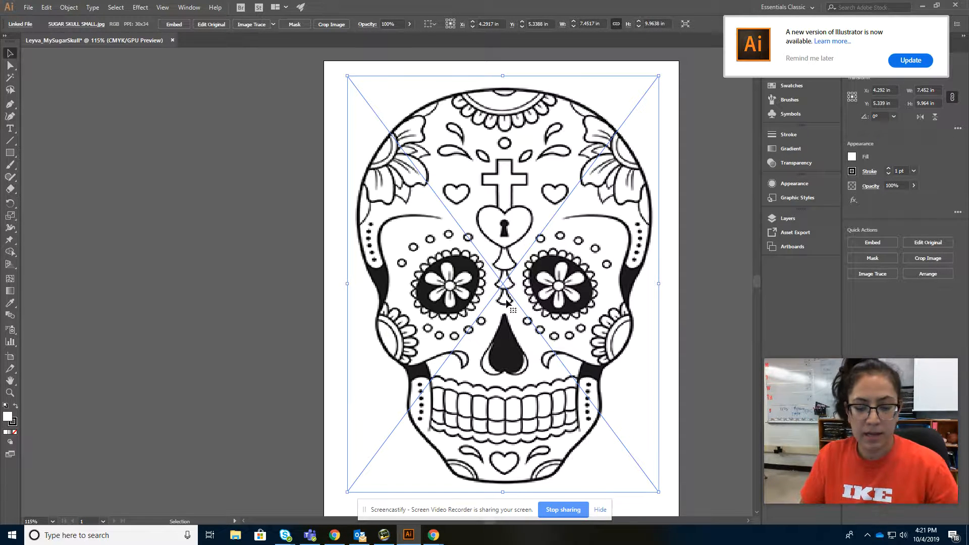
# Deselect the skull image and set up the Curvature Tool with no fill and a 4 pt stroke.
pyautogui.press('Return')
pyautogui.click(525, 344)
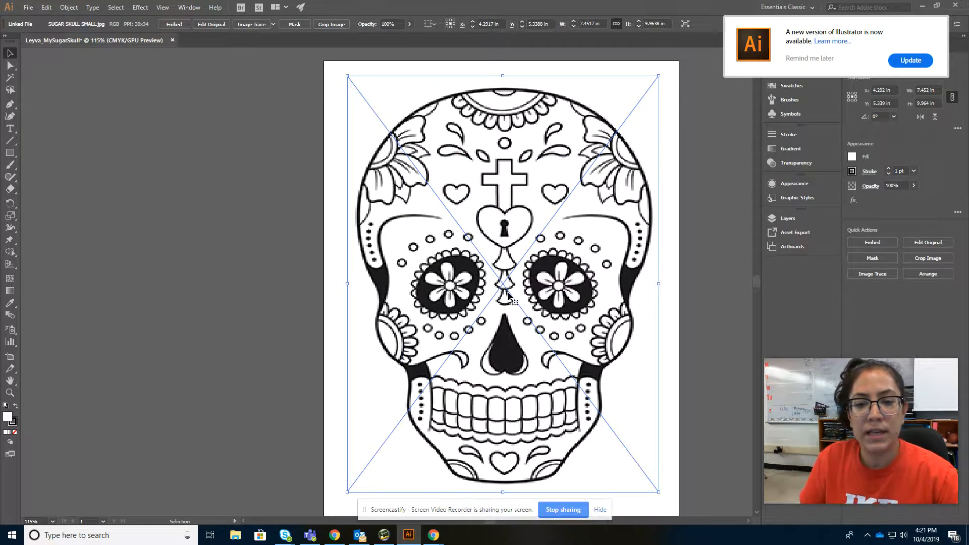
pyautogui.click(716, 267)
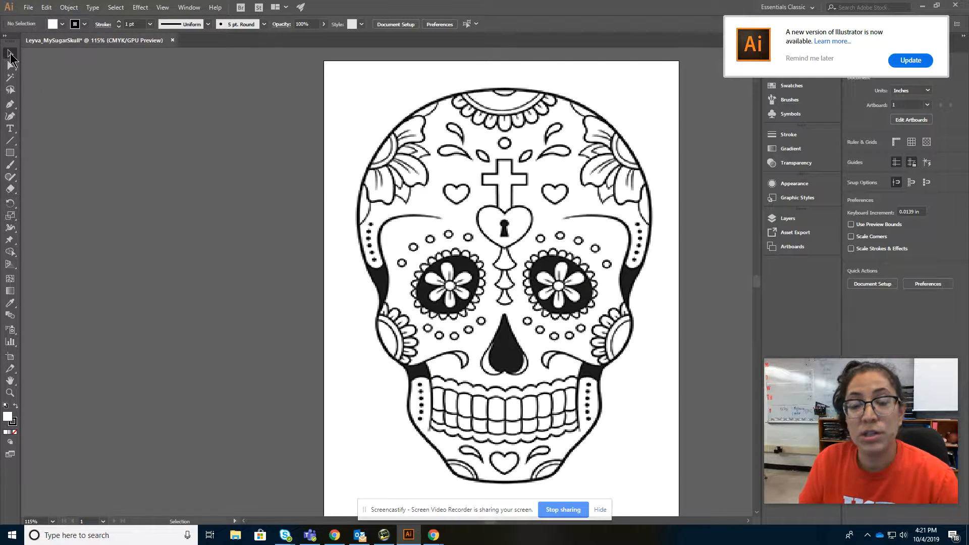
pyautogui.click(9, 107)
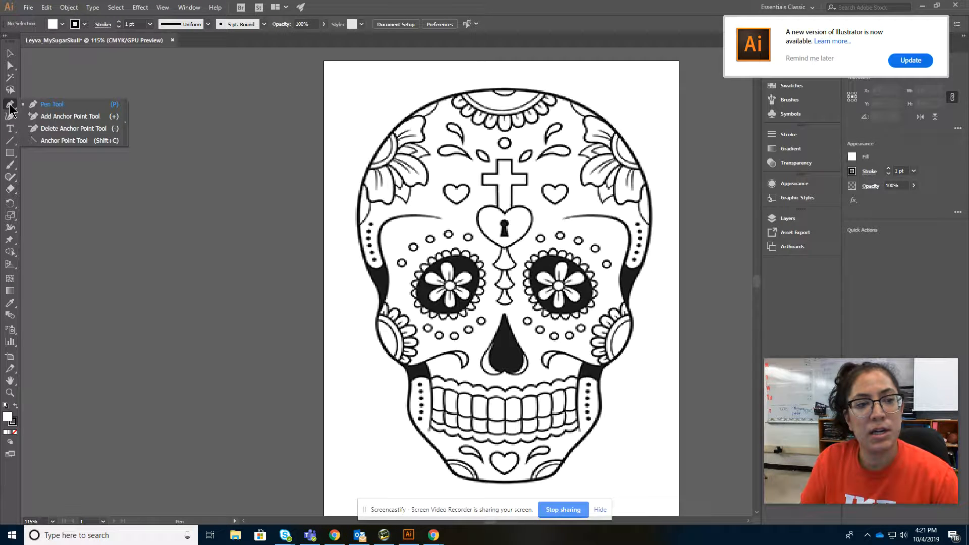
pyautogui.click(11, 117)
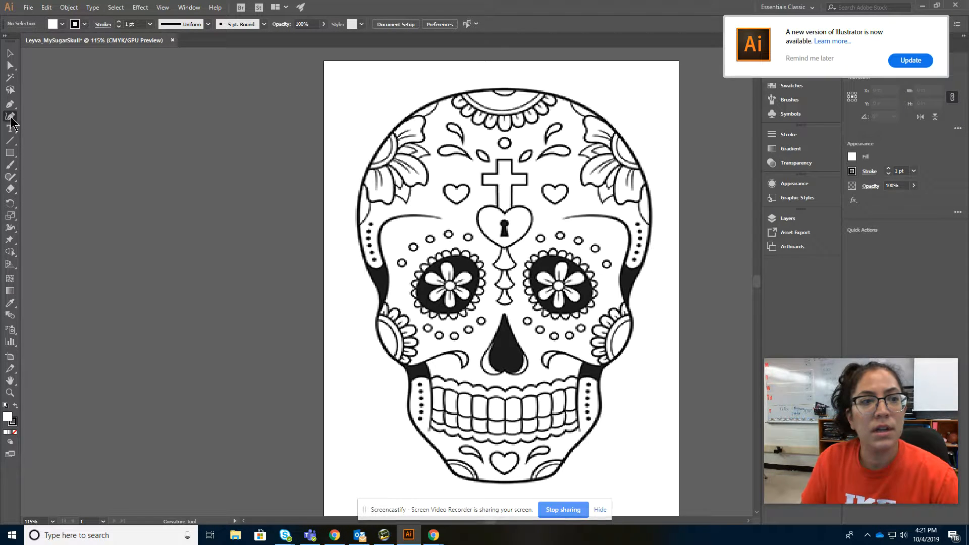
pyautogui.click(63, 25)
pyautogui.click(8, 41)
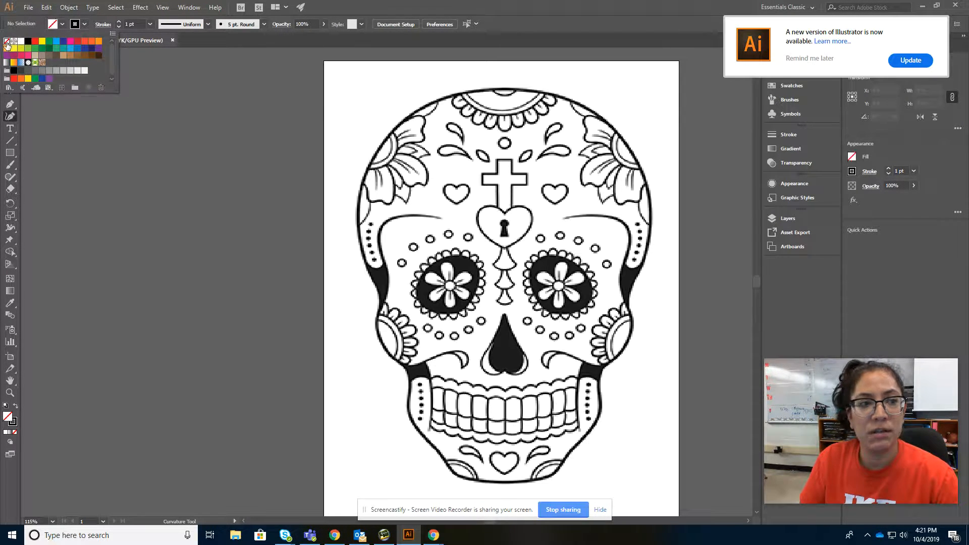
pyautogui.click(119, 21)
pyautogui.click(119, 27)
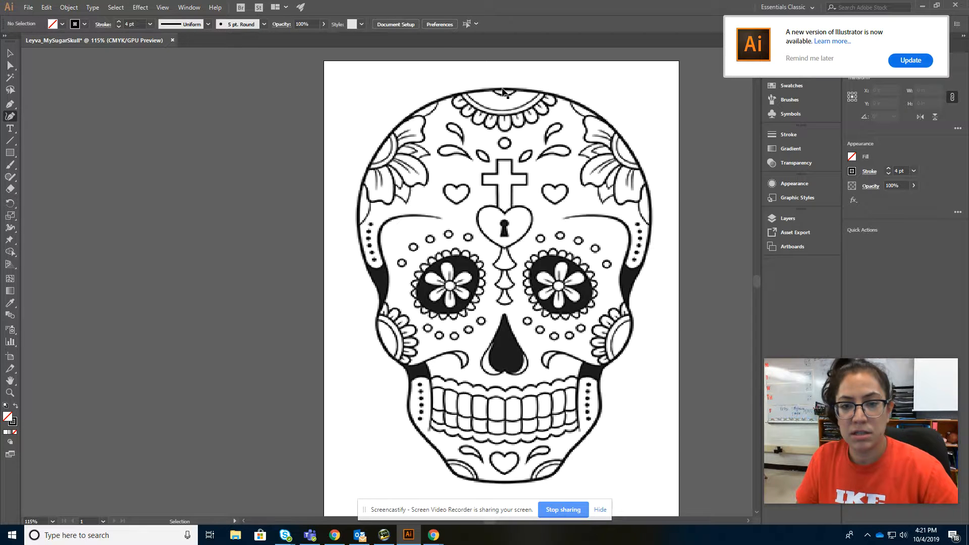
# Trace the skull's outer outline with the Curvature Tool from the top centre down the right side of the forehead to the temple.
pyautogui.hotkey('ctrl', '=')
pyautogui.hotkey('ctrl', '=')
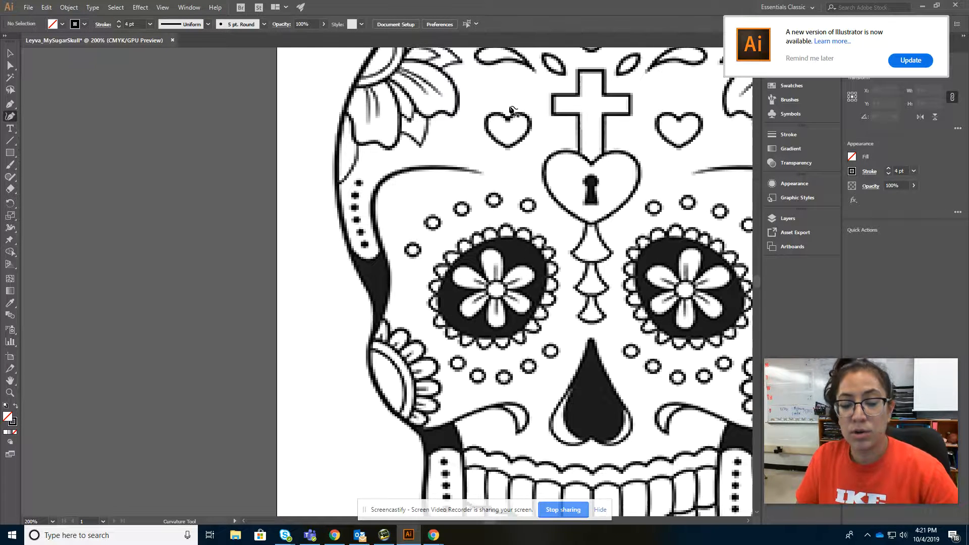
pyautogui.hotkey('ctrl', '=')
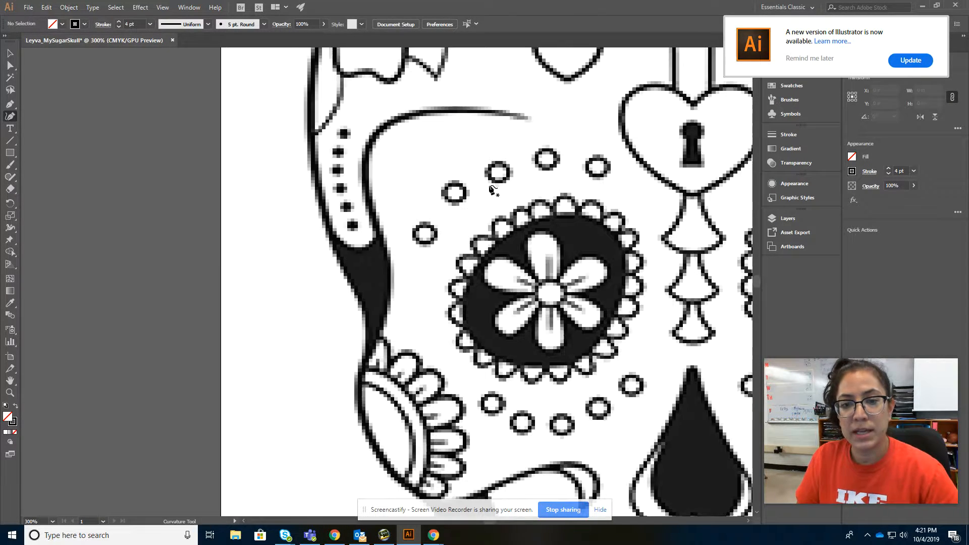
pyautogui.scroll(6, 542, 197)
pyautogui.scroll(3, 543, 197)
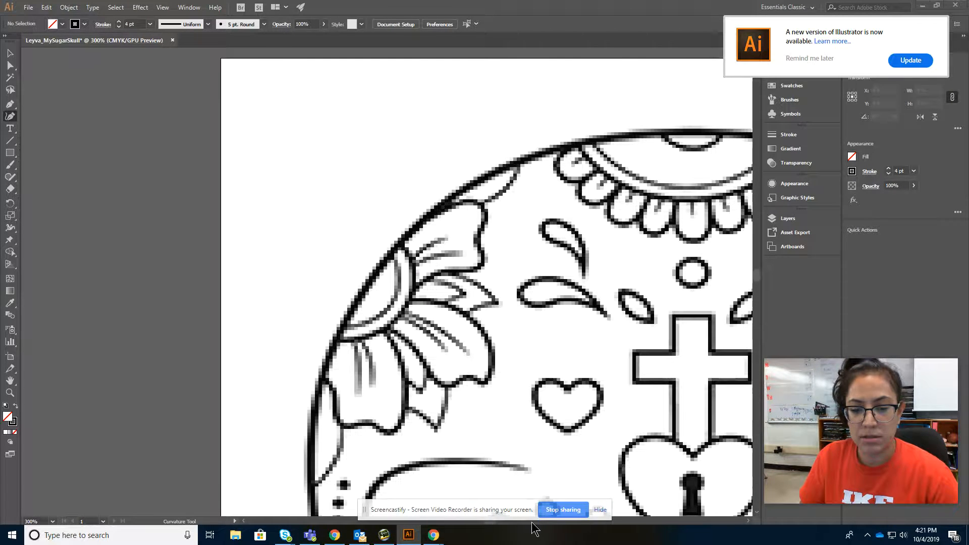
pyautogui.click(600, 512)
pyautogui.moveTo(493, 521)
pyautogui.mouseDown()
pyautogui.moveTo(541, 523)
pyautogui.moveTo(502, 525)
pyautogui.mouseUp()
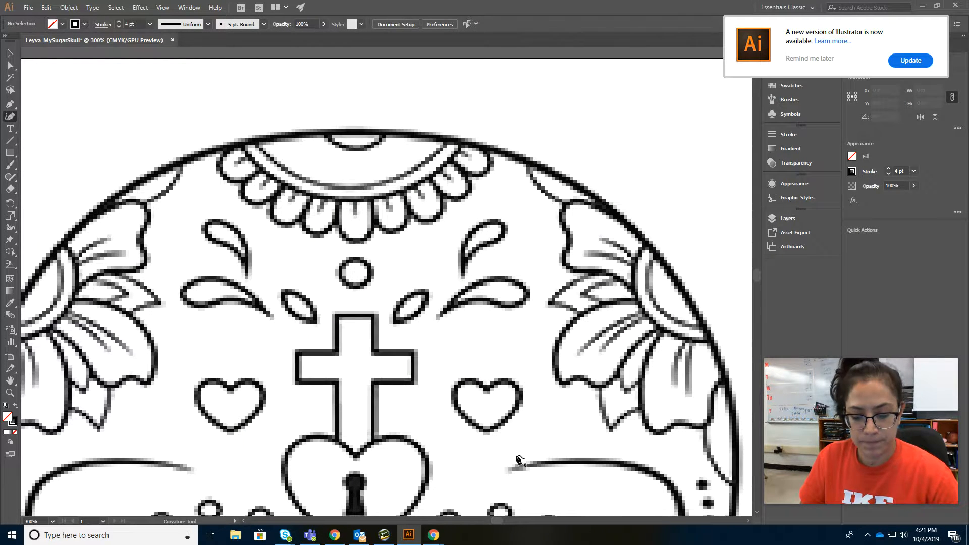
pyautogui.hotkey('ctrl', '-')
pyautogui.hotkey('ctrl', '-')
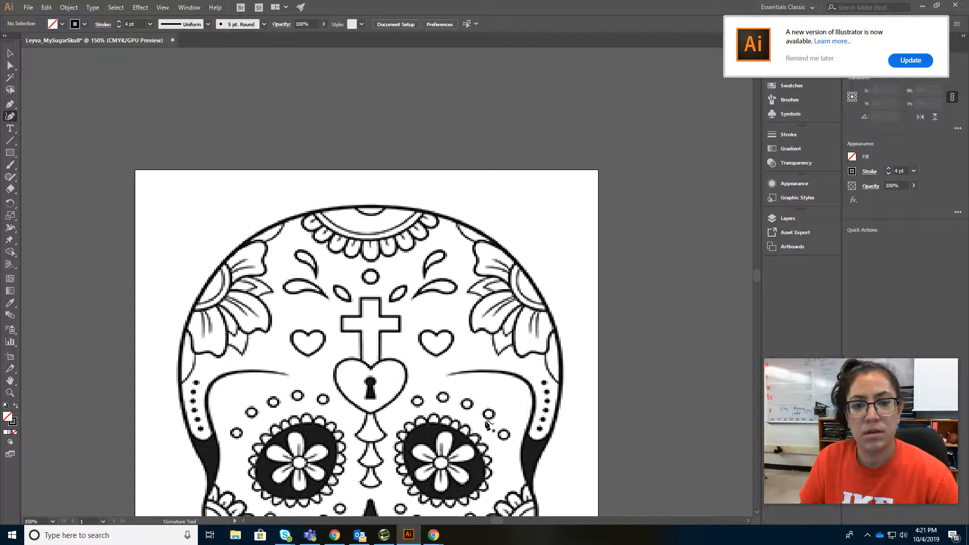
pyautogui.scroll(-2, 380, 207)
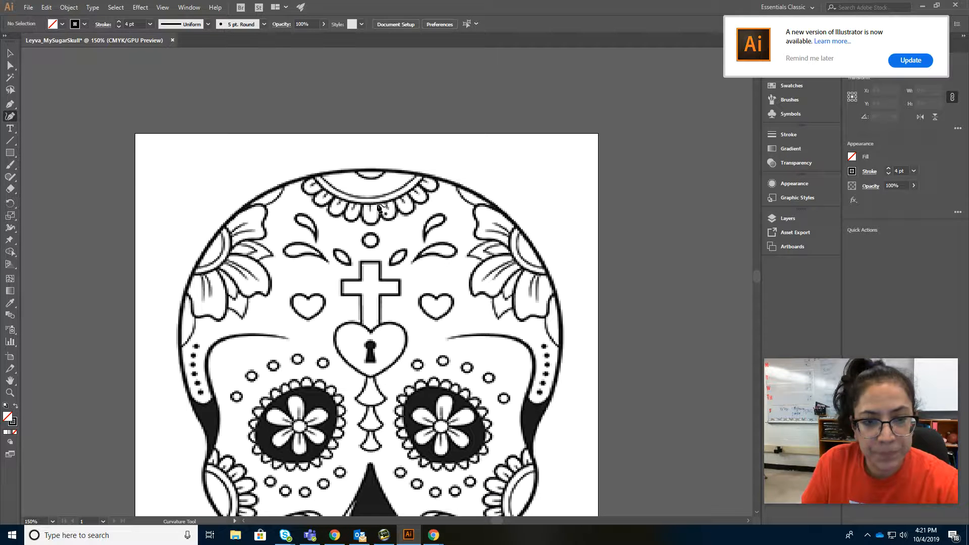
pyautogui.click(373, 169)
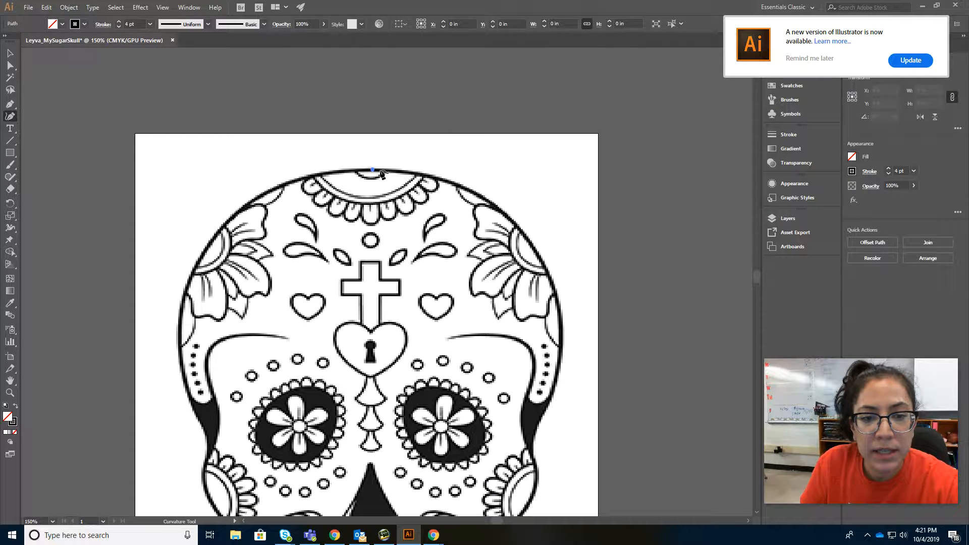
pyautogui.click(507, 217)
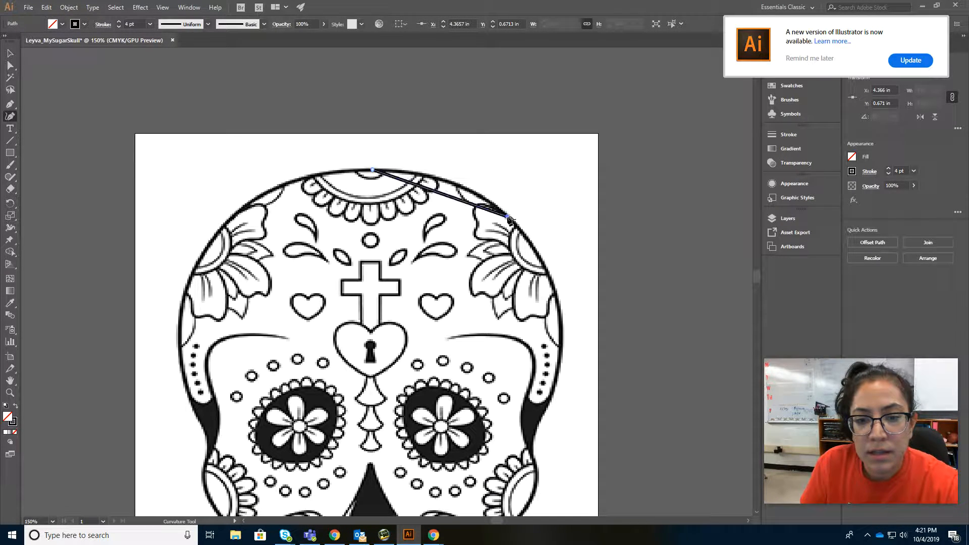
pyautogui.click(557, 295)
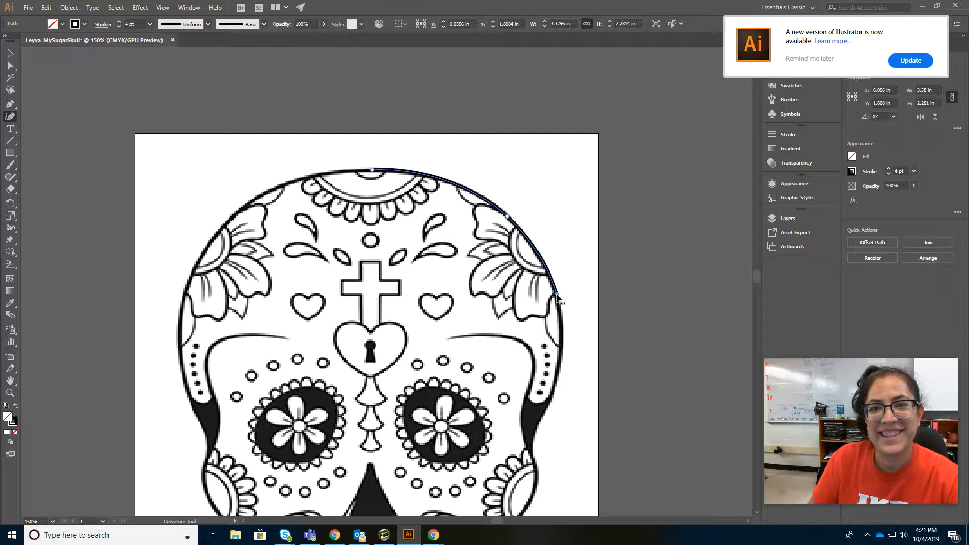
pyautogui.click(554, 388)
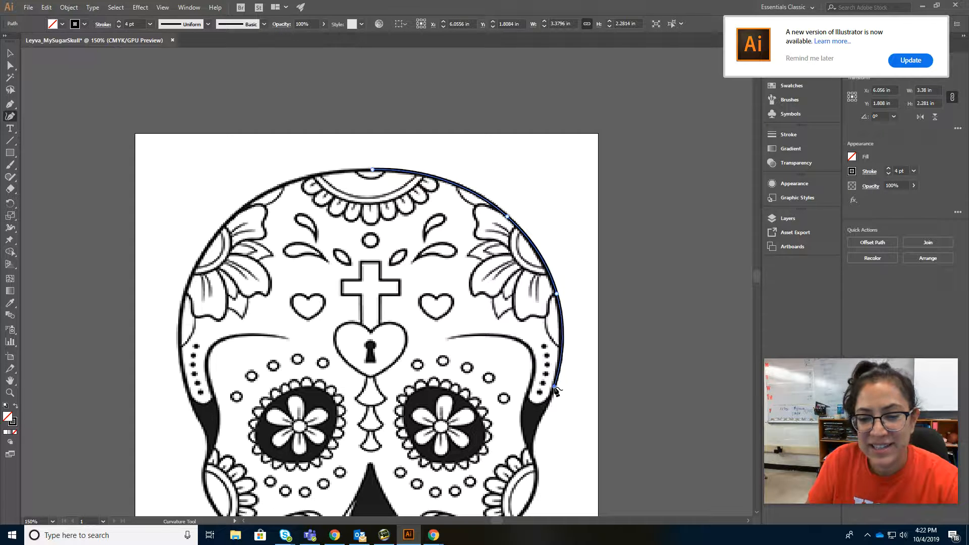
pyautogui.click(533, 423)
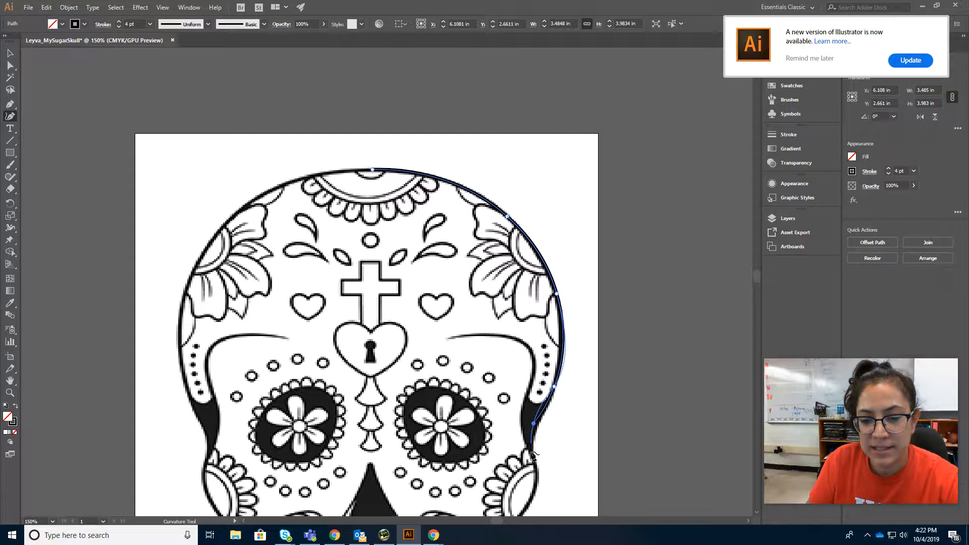
# Continue the curved outline through the indent below the right temple and around the cheek flower to the jaw.
pyautogui.click(529, 428)
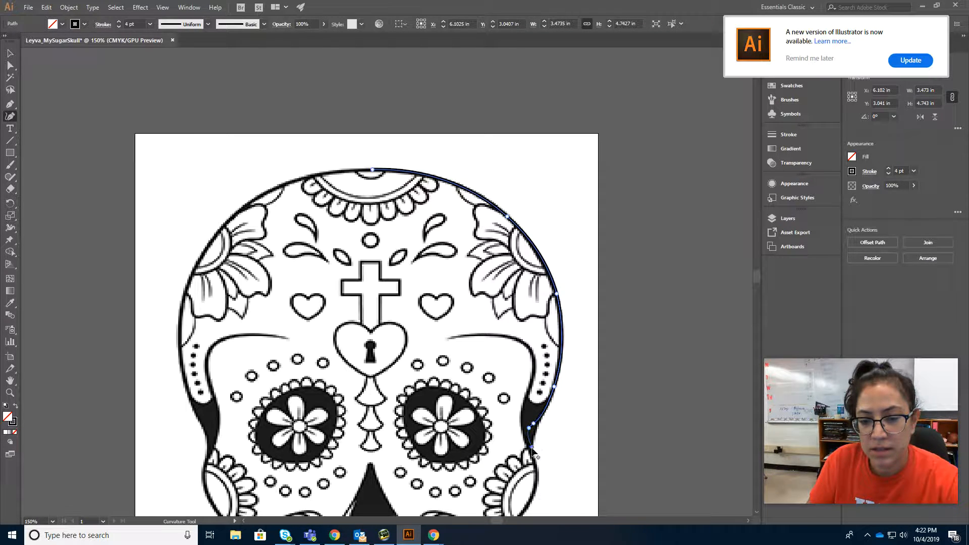
pyautogui.click(533, 447)
pyautogui.click(536, 471)
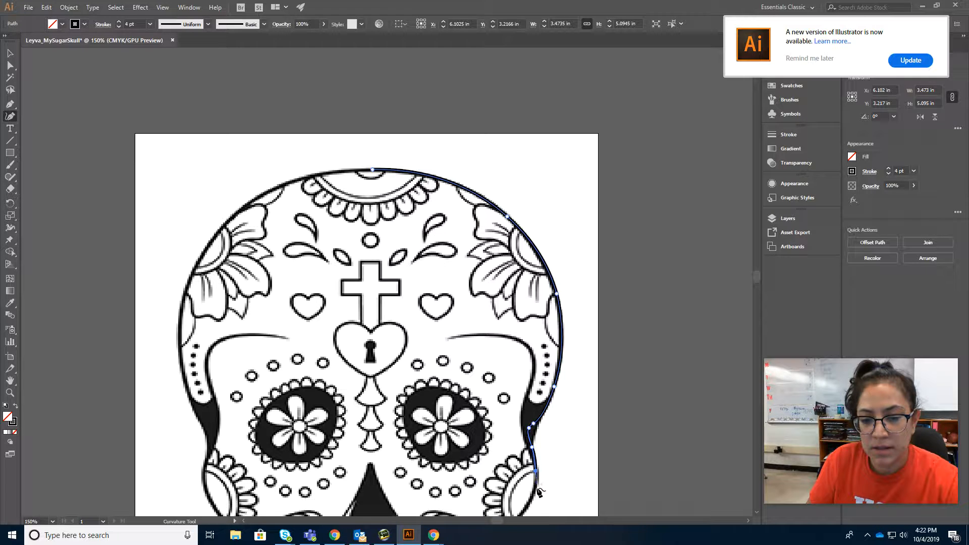
pyautogui.click(532, 507)
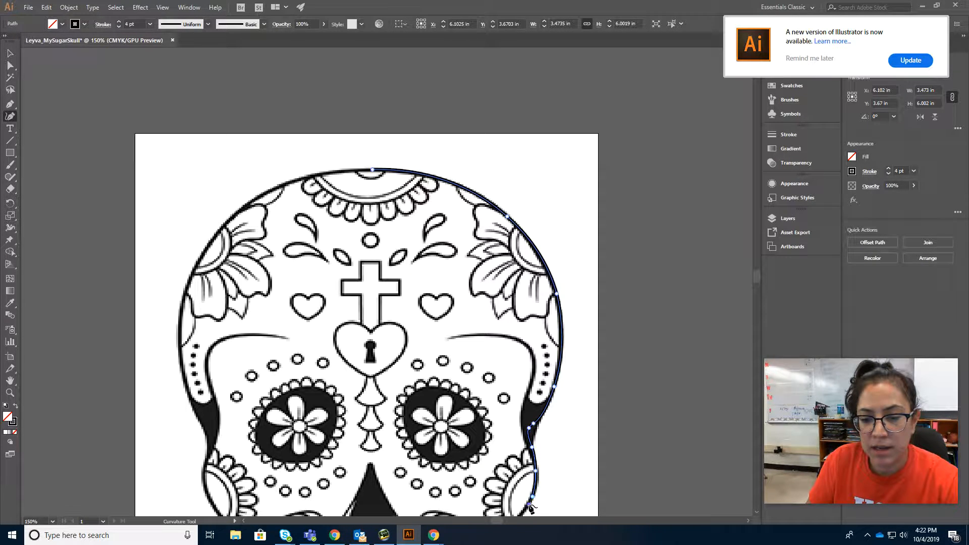
pyautogui.scroll(-5, 527, 502)
pyautogui.click(514, 406)
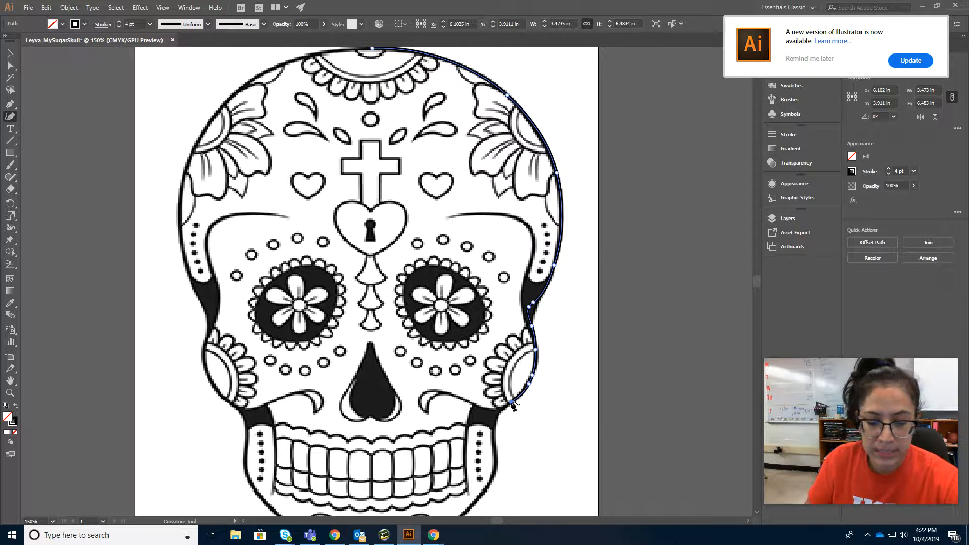
# Trace the forehead cross's top edge and right side with straight Pen tool segments, down to the heart.
pyautogui.press('p')
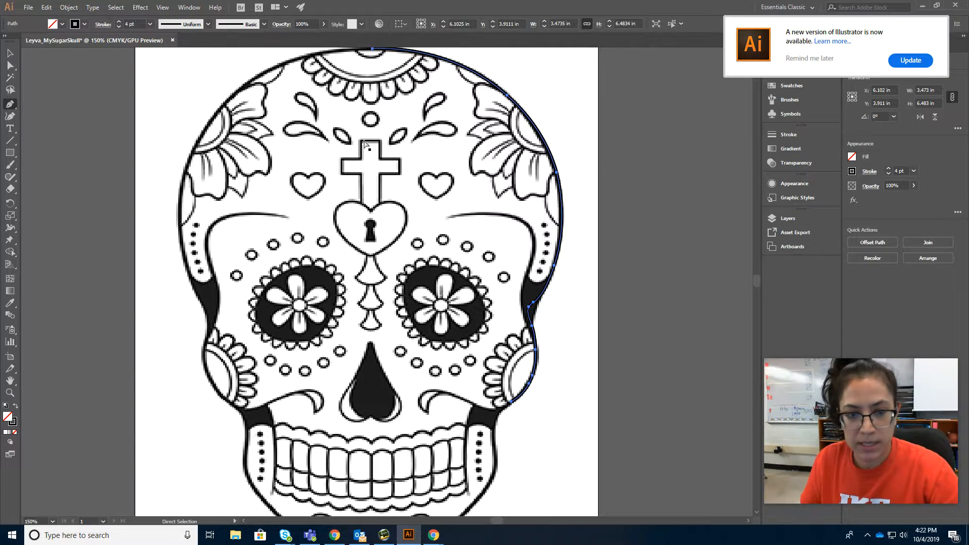
pyautogui.hotkey('ctrl', '=')
pyautogui.hotkey('ctrl', '=')
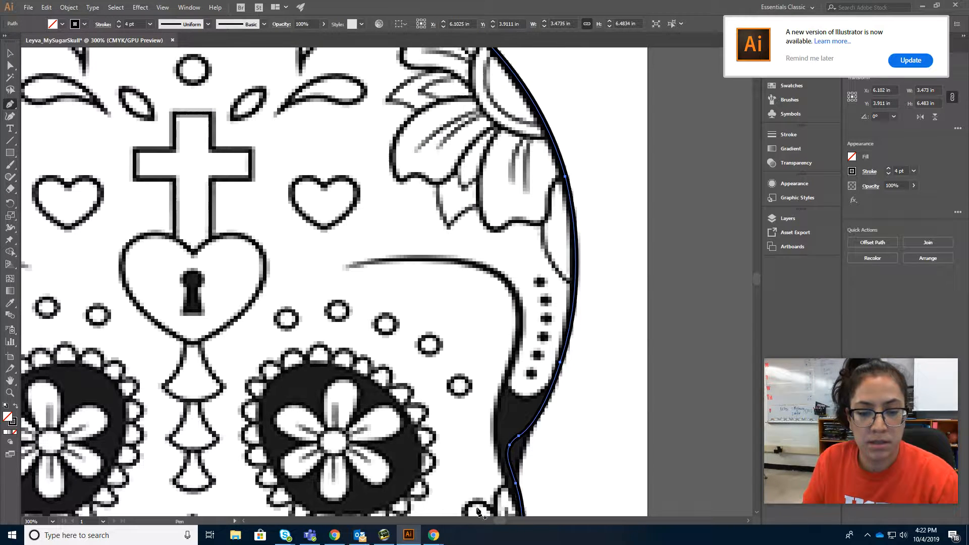
pyautogui.moveTo(498, 521)
pyautogui.mouseDown()
pyautogui.moveTo(481, 521)
pyautogui.moveTo(492, 522)
pyautogui.mouseUp()
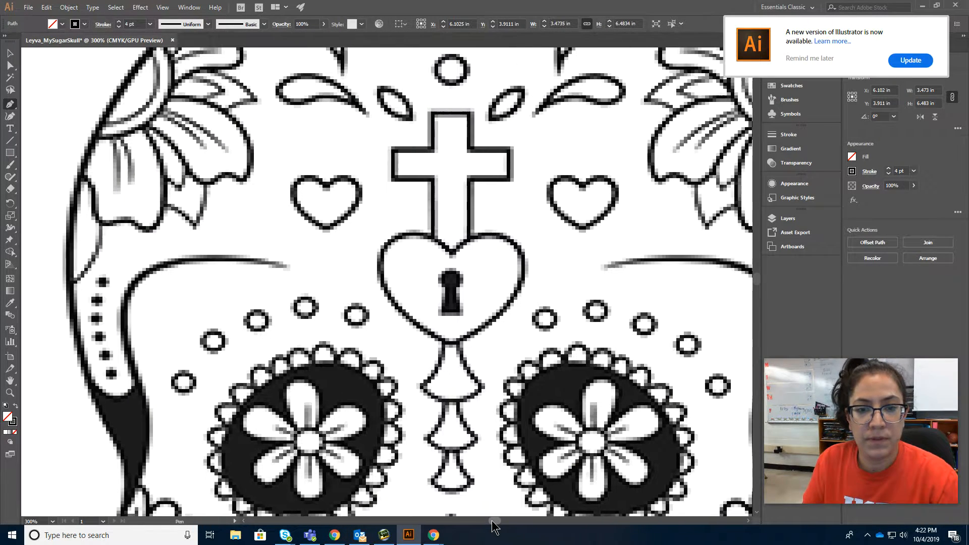
pyautogui.click(431, 113)
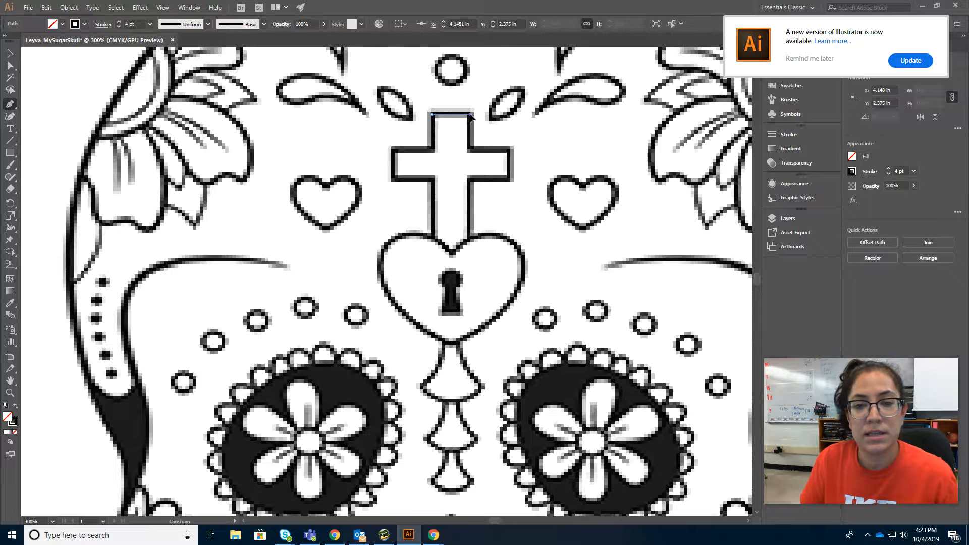
pyautogui.click(472, 115)
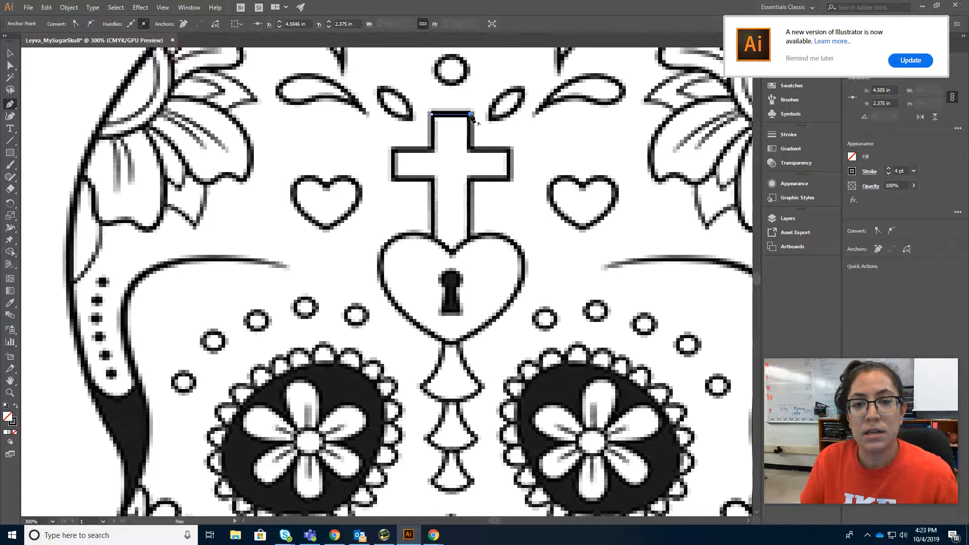
pyautogui.click(471, 150)
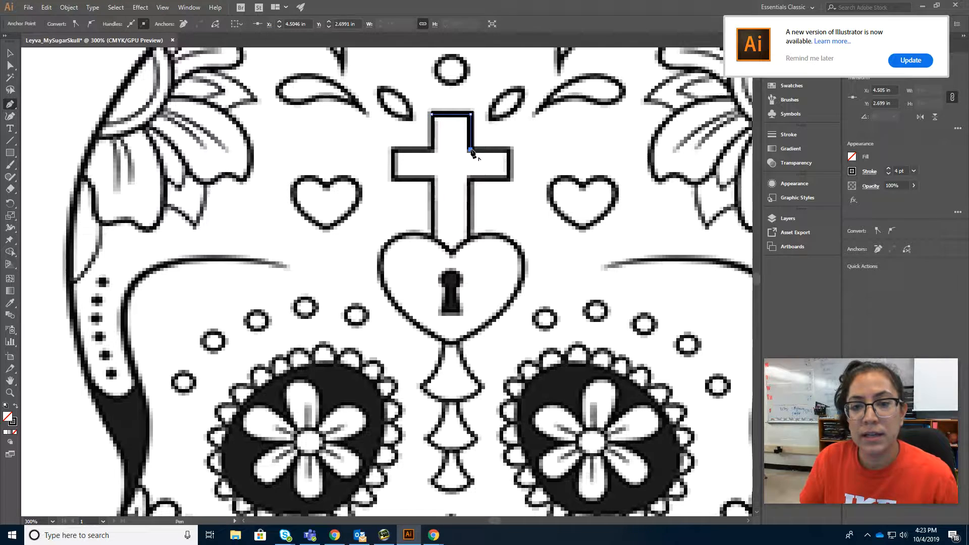
pyautogui.click(509, 149)
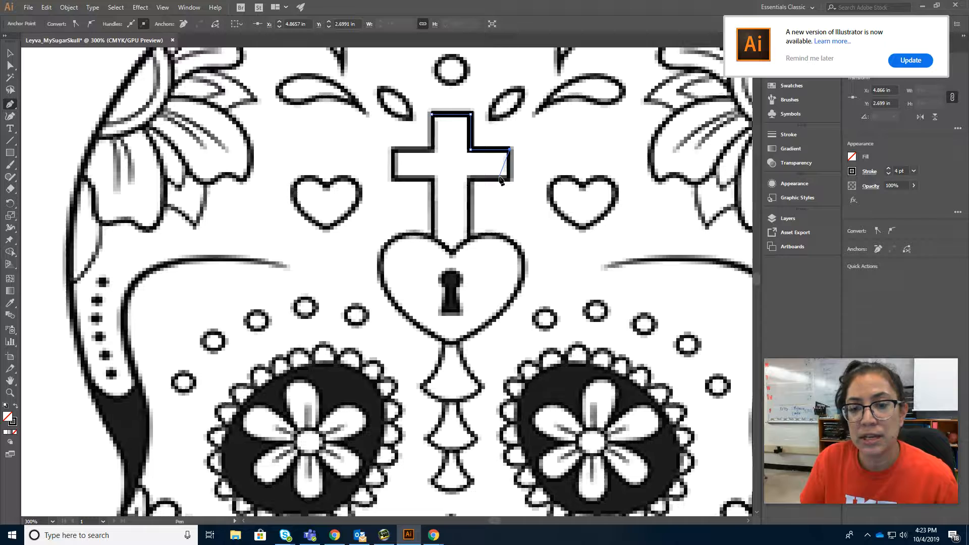
pyautogui.click(511, 178)
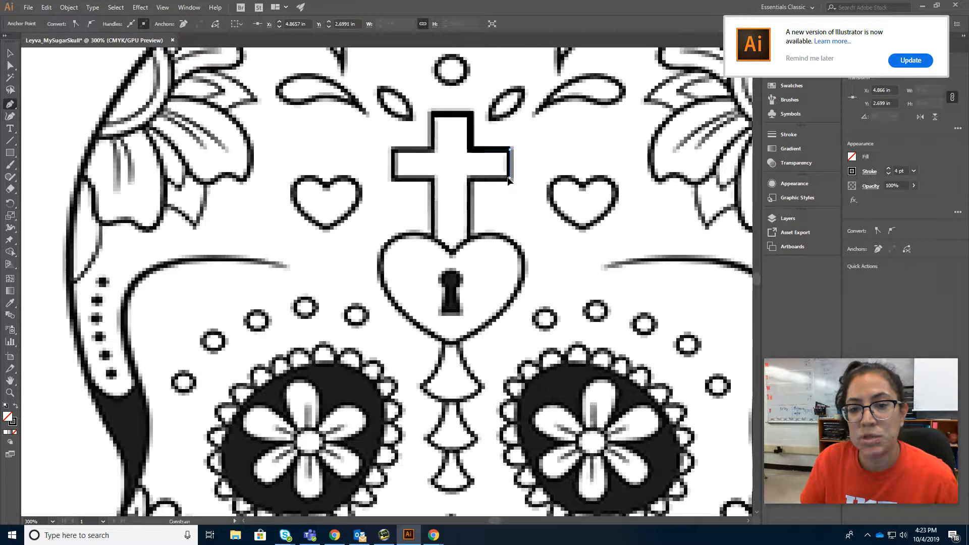
pyautogui.click(469, 179)
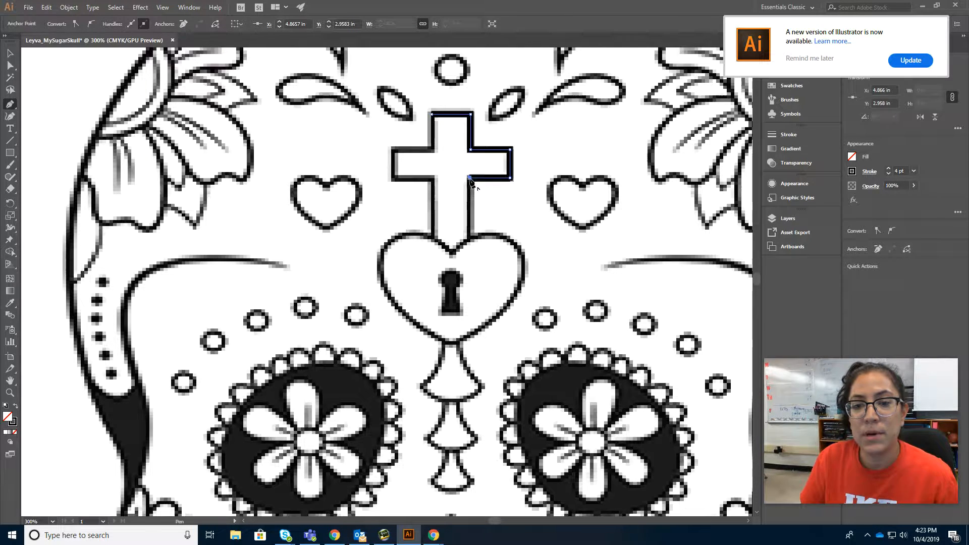
pyautogui.click(468, 235)
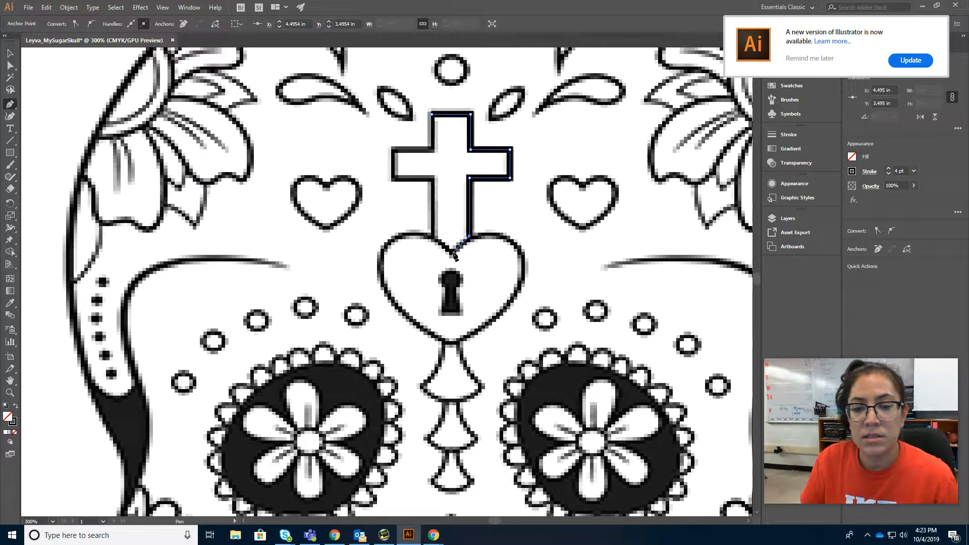
# Trace the cross's pointed base and left side, closing the path at its top-left starting corner.
pyautogui.click(453, 252)
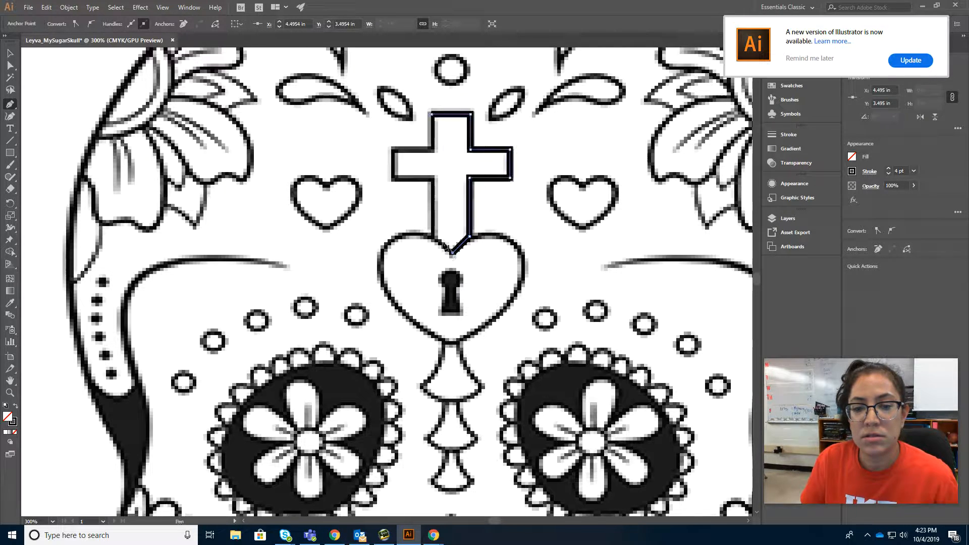
pyautogui.click(435, 236)
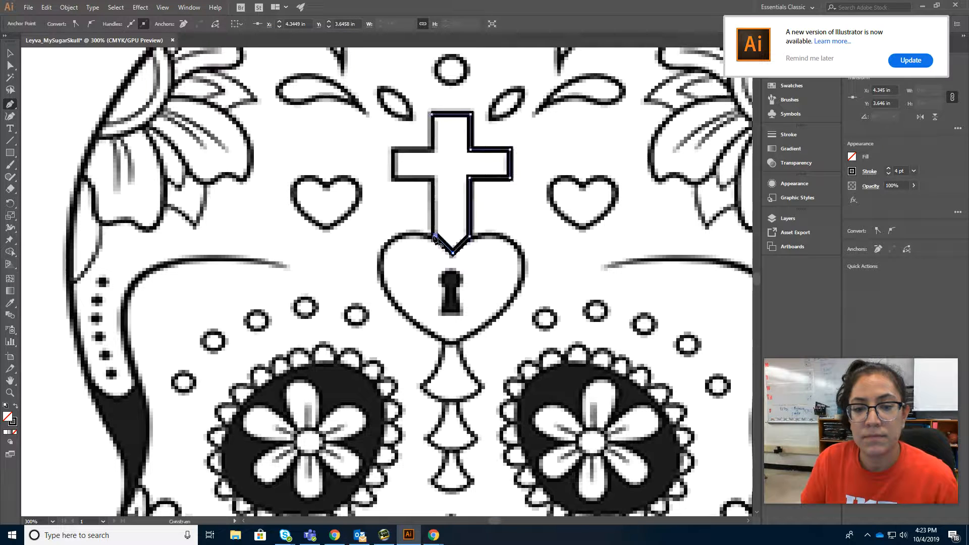
pyautogui.click(435, 179)
pyautogui.click(393, 179)
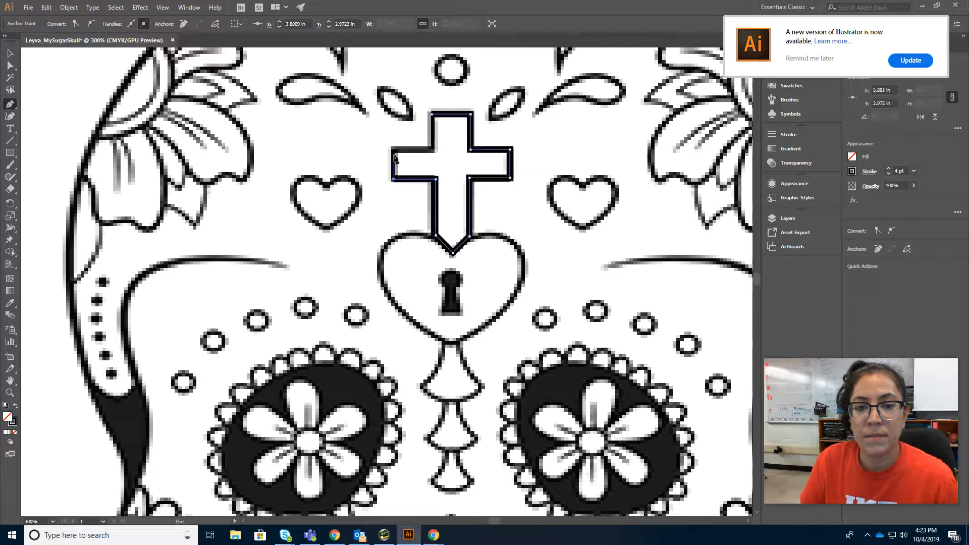
pyautogui.click(393, 148)
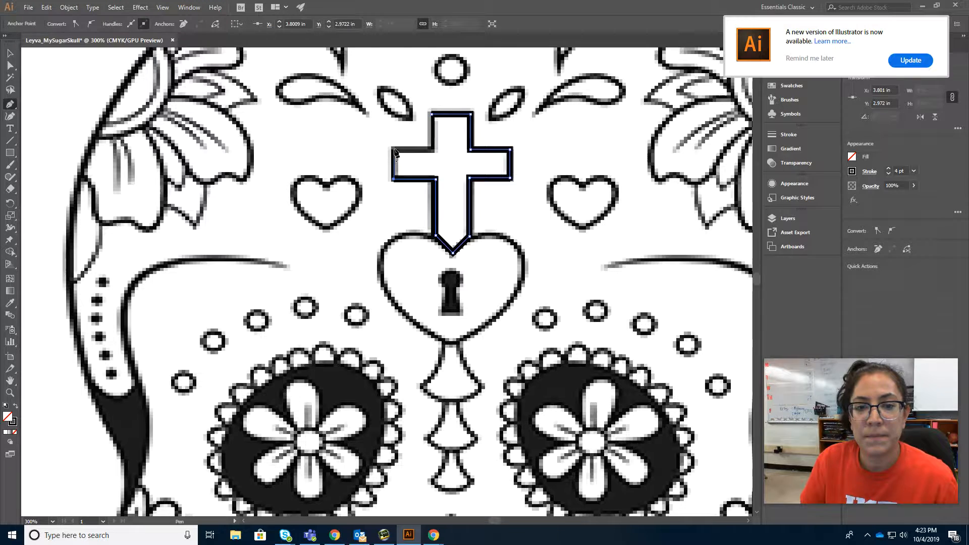
pyautogui.click(432, 149)
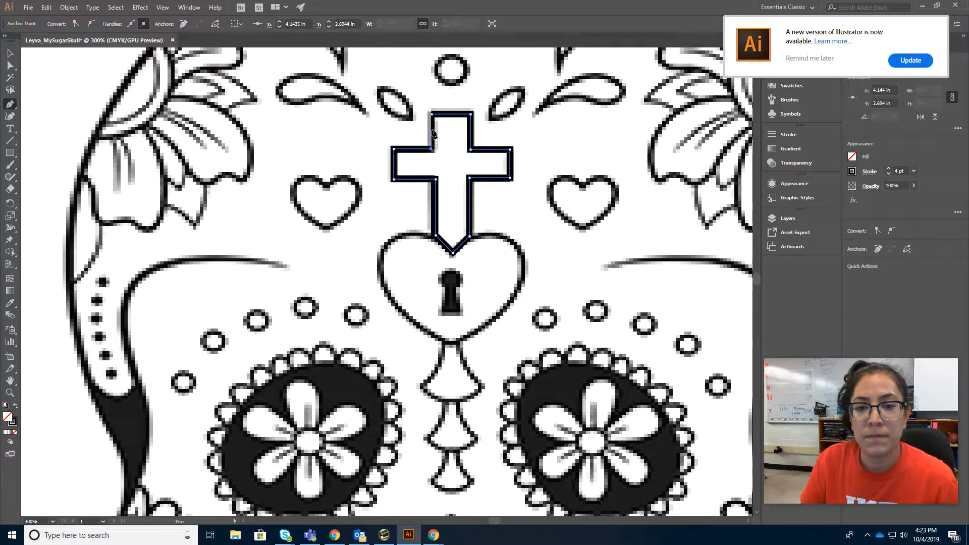
pyautogui.click(432, 114)
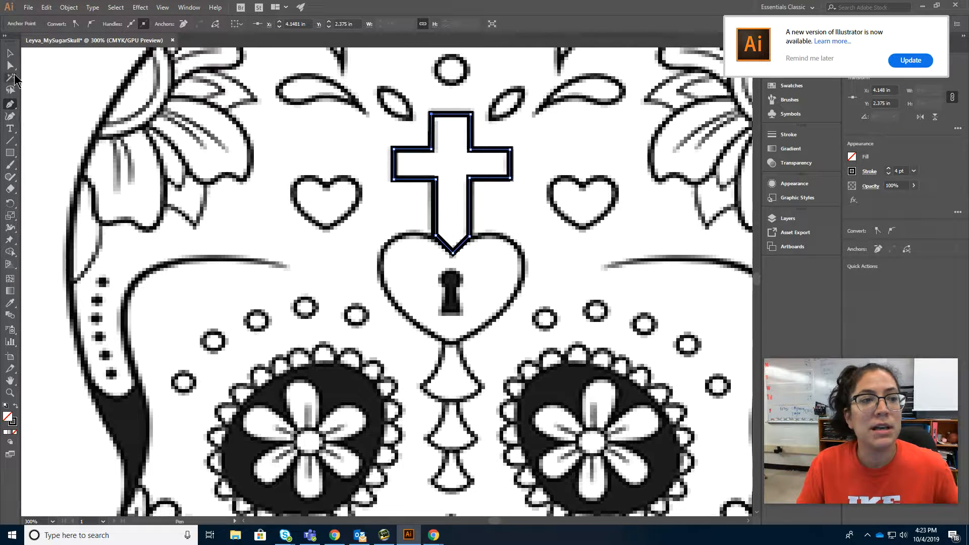
# Select the traced cross, try a bright blue fill on it, and set its fill back to None.
pyautogui.click(8, 54)
pyautogui.click(433, 159)
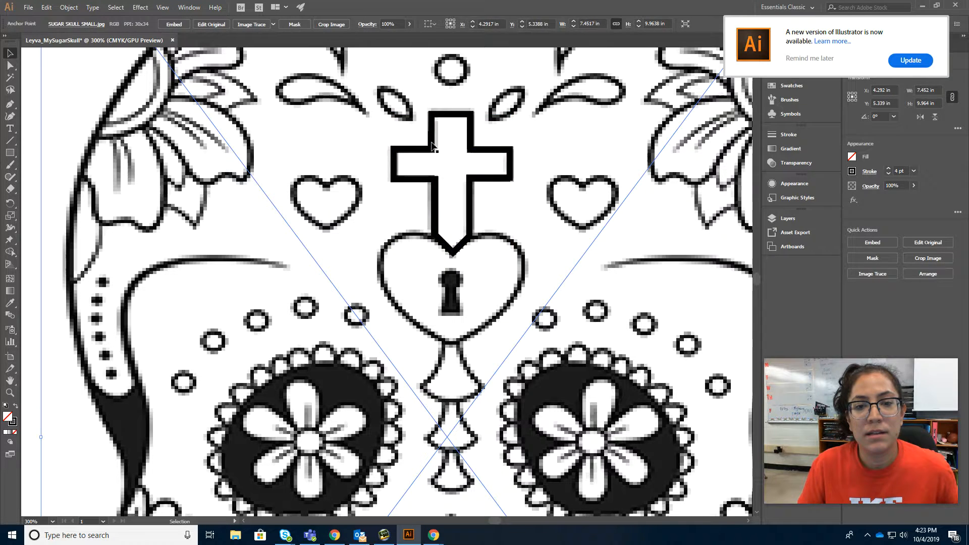
pyautogui.click(433, 146)
pyautogui.click(62, 24)
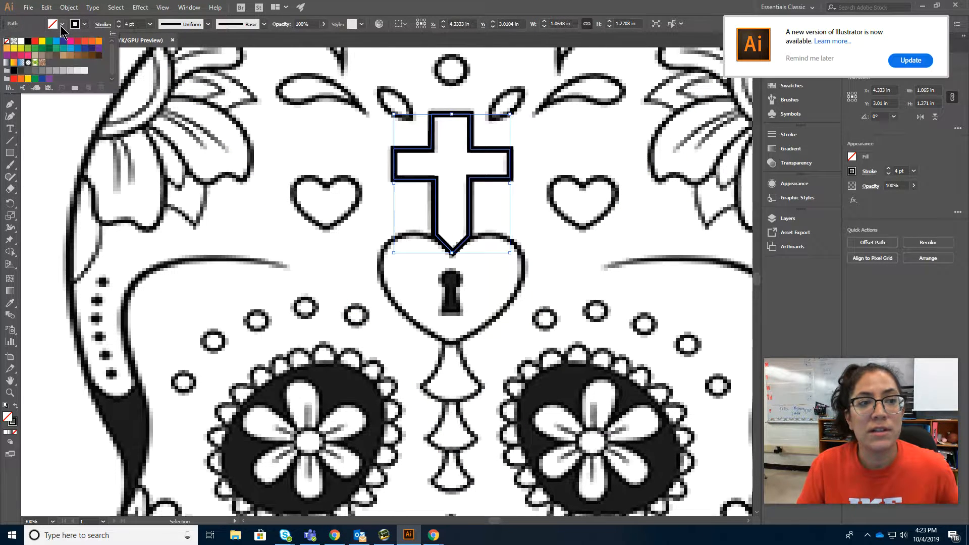
pyautogui.click(54, 43)
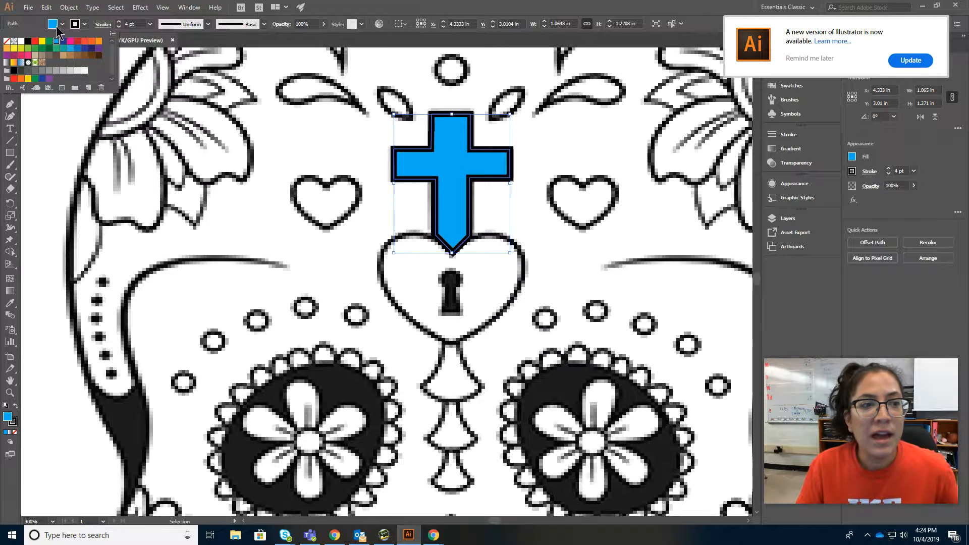
pyautogui.click(6, 42)
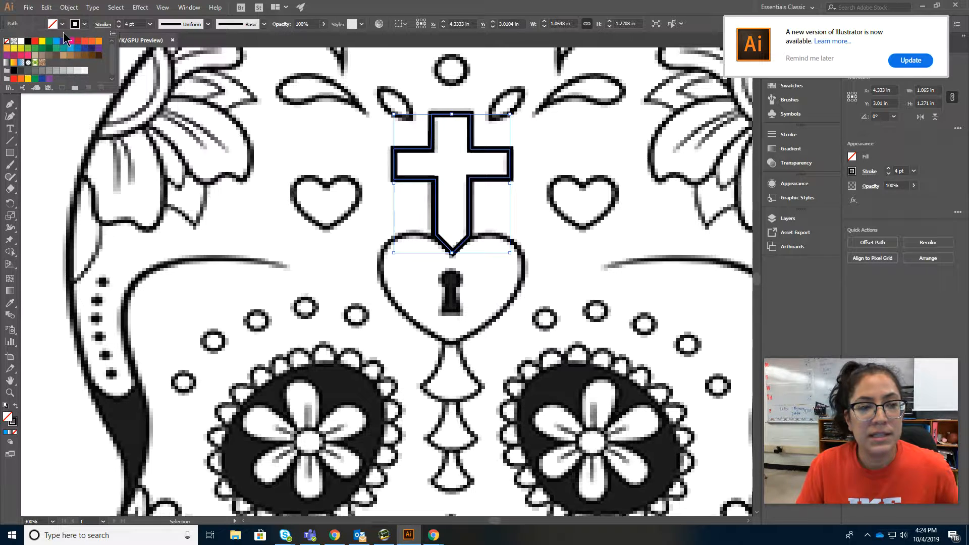
# Add an anchor point to each slanted edge of the cross's pointed base with the Add Anchor Point tool.
pyautogui.click(14, 108)
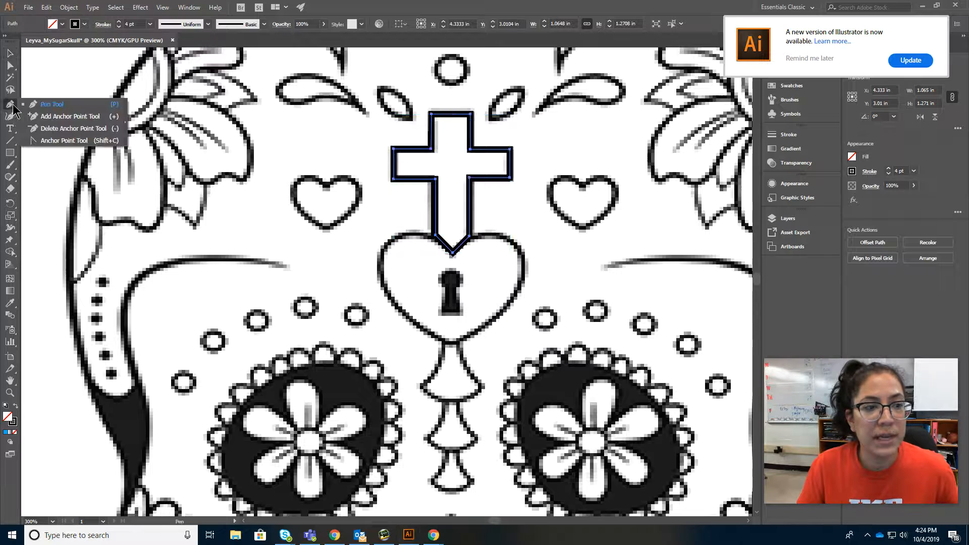
pyautogui.click(54, 120)
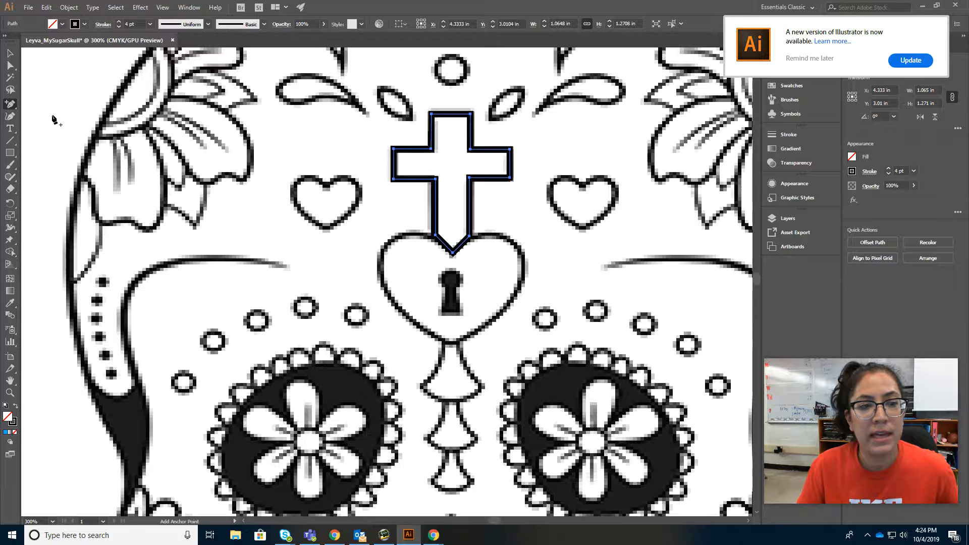
pyautogui.click(443, 246)
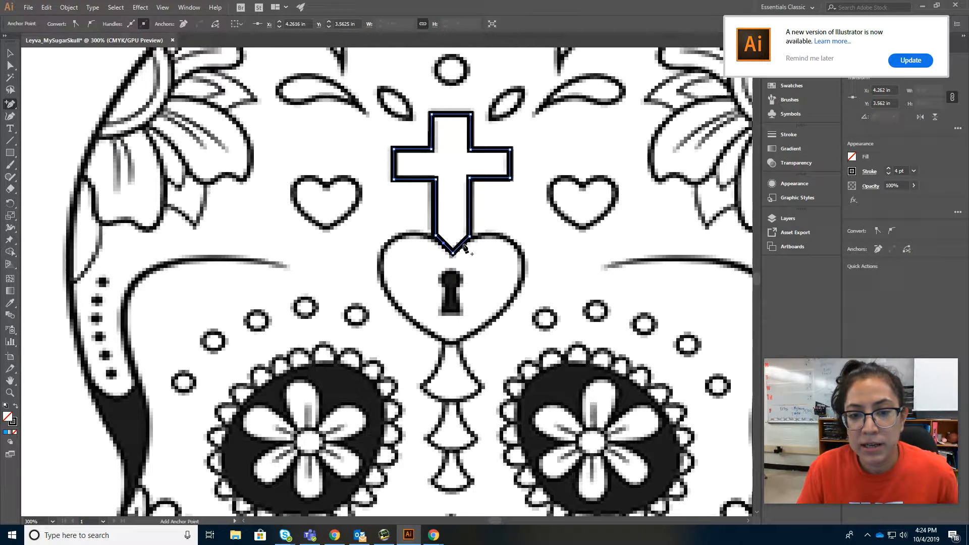
pyautogui.click(462, 245)
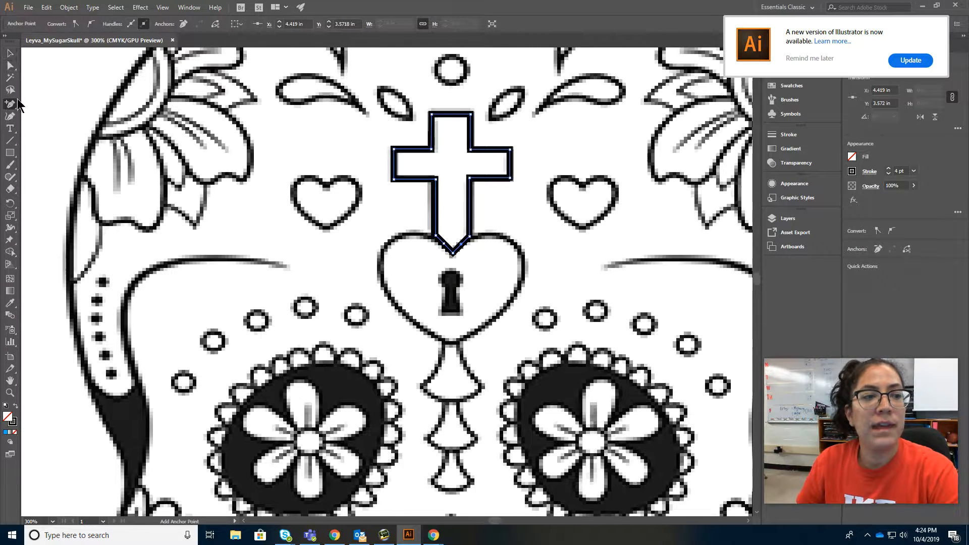
# Adjust the added points on both slanted edges of the cross's base with the Anchor Point tool.
pyautogui.moveTo(14, 107); pyautogui.dragTo(60, 138)
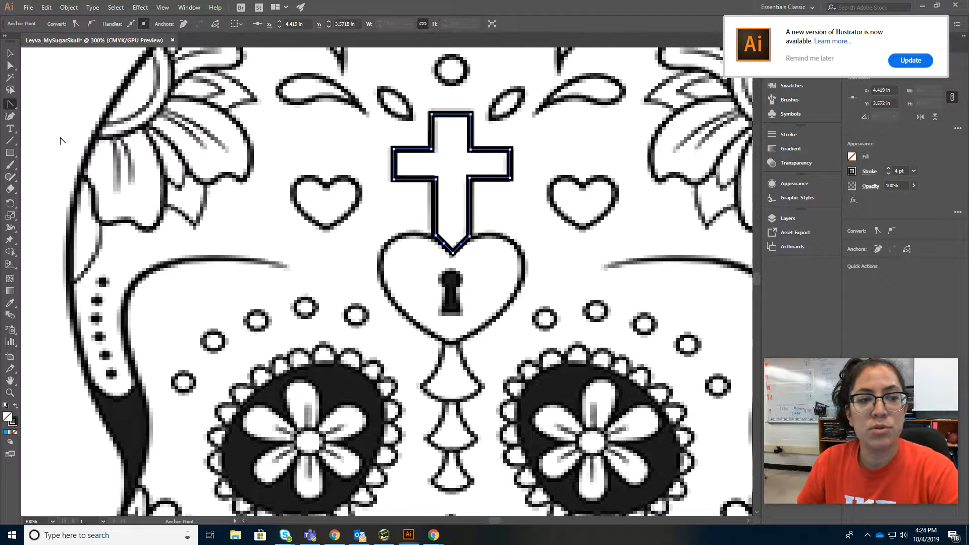
pyautogui.click(452, 253)
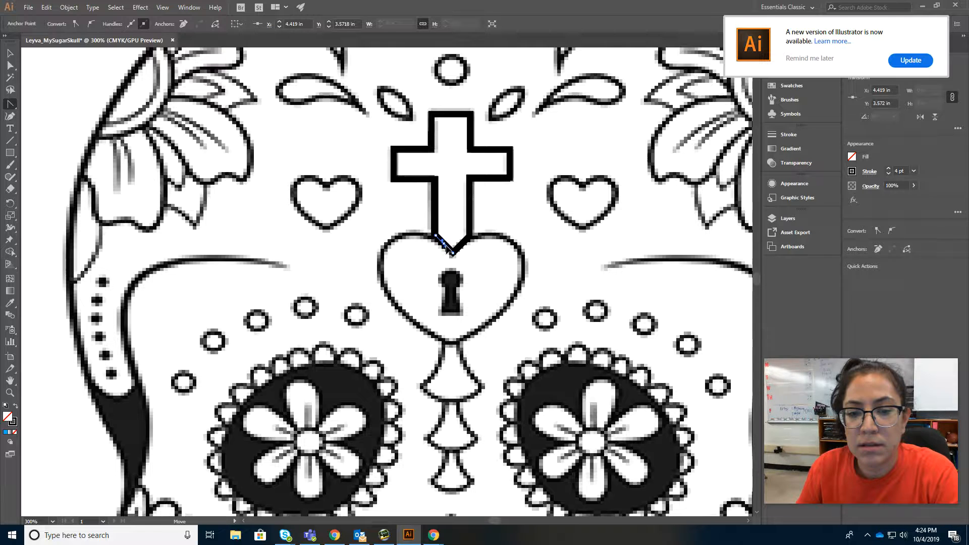
pyautogui.click(462, 247)
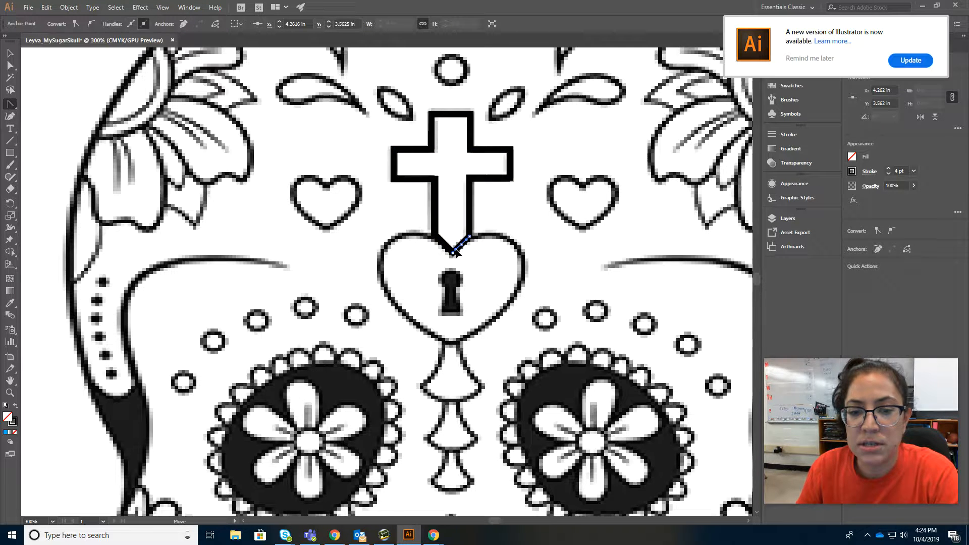
pyautogui.click(459, 252)
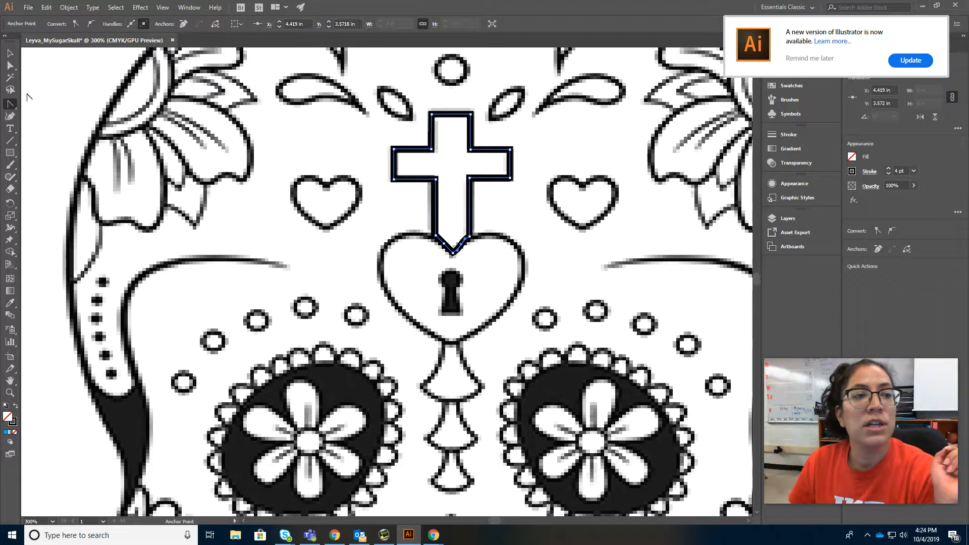
# Trace the right half of the small heart left of the cross with short Pen tool segments, from the top notch to the bottom tip.
pyautogui.click(10, 108)
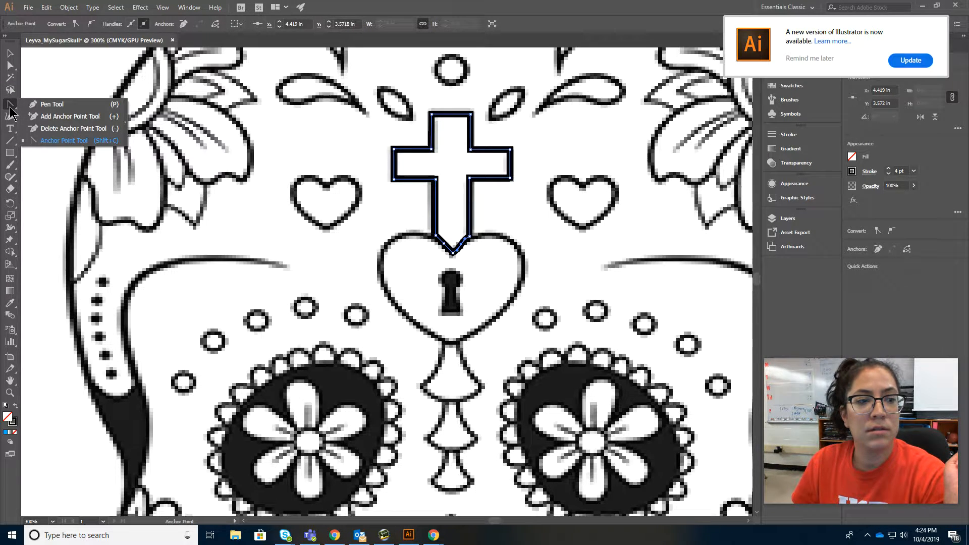
pyautogui.click(53, 105)
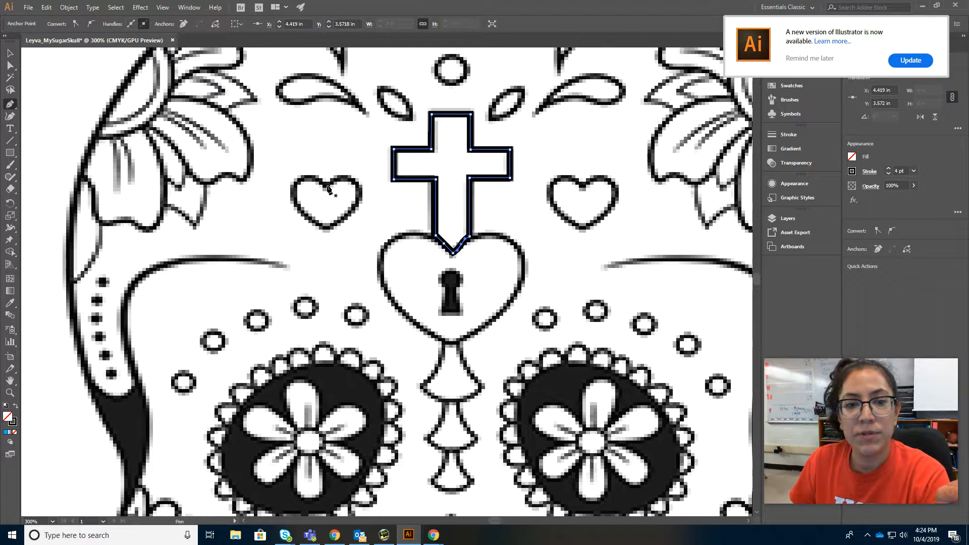
pyautogui.click(327, 186)
pyautogui.click(336, 178)
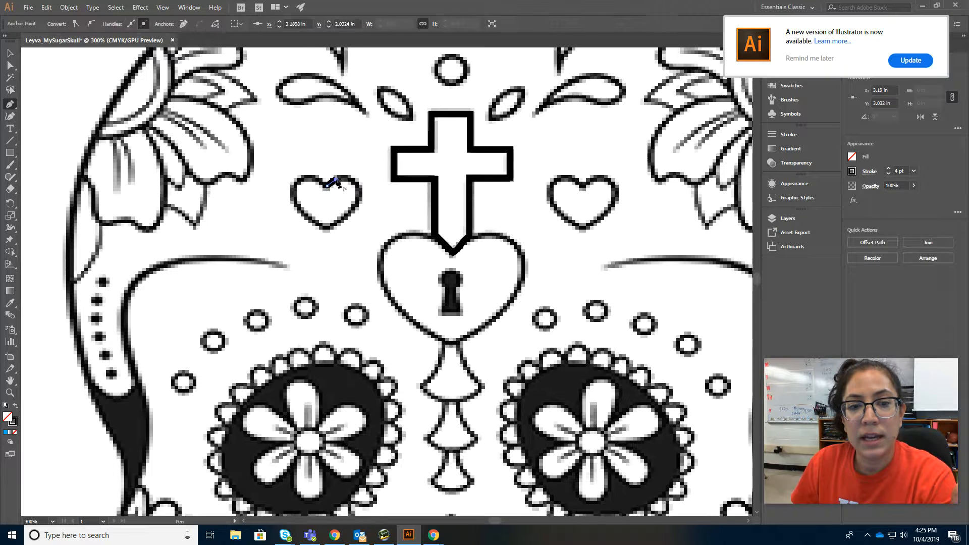
pyautogui.click(345, 178)
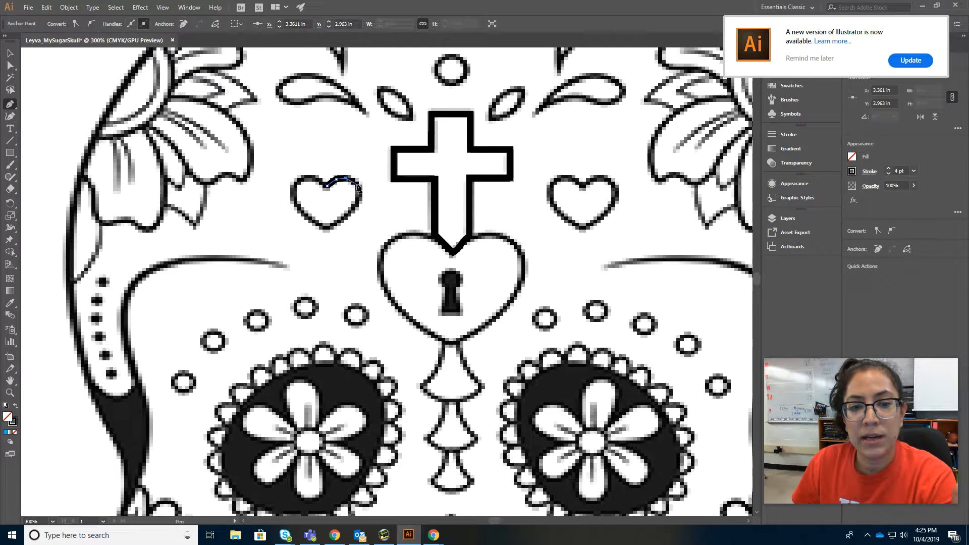
pyautogui.click(357, 184)
pyautogui.click(360, 199)
pyautogui.click(351, 211)
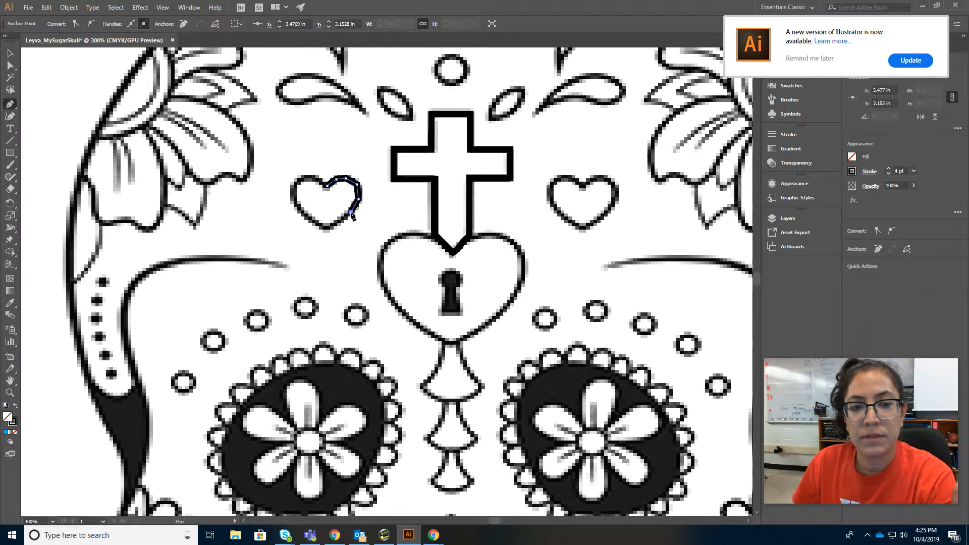
pyautogui.click(342, 219)
pyautogui.click(331, 225)
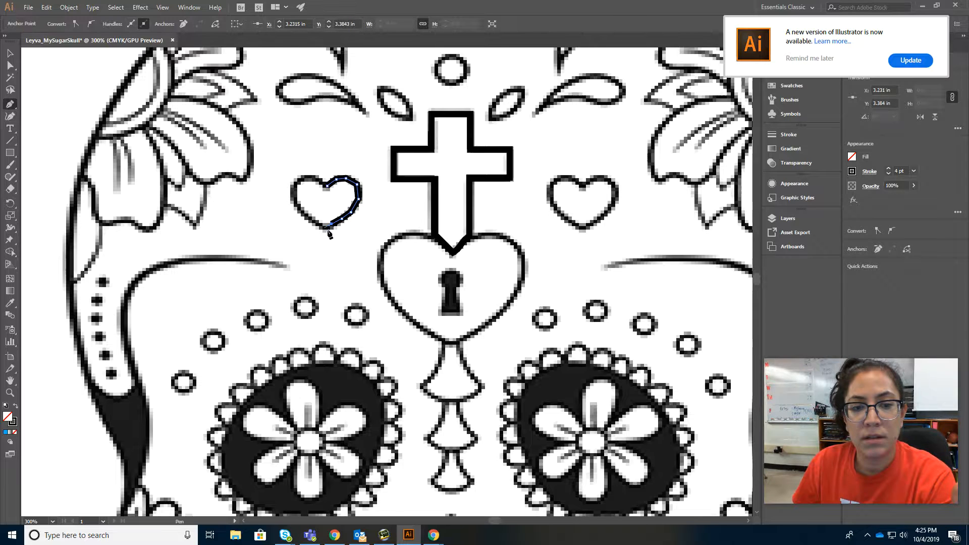
pyautogui.click(325, 228)
# Trace the small heart's left half up from the bottom tip and close the path at the top notch.
pyautogui.click(315, 222)
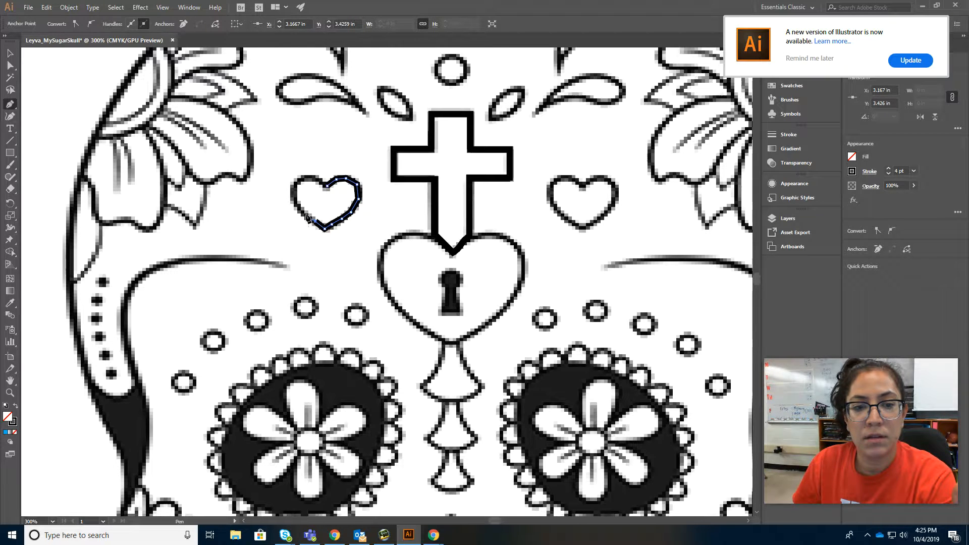
pyautogui.click(305, 214)
pyautogui.click(297, 206)
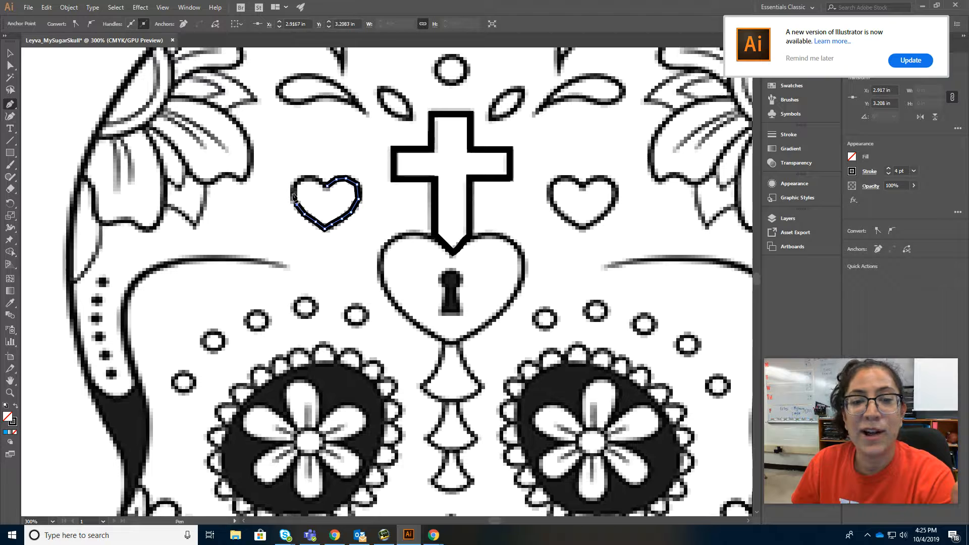
pyautogui.click(292, 193)
pyautogui.click(298, 181)
pyautogui.click(307, 177)
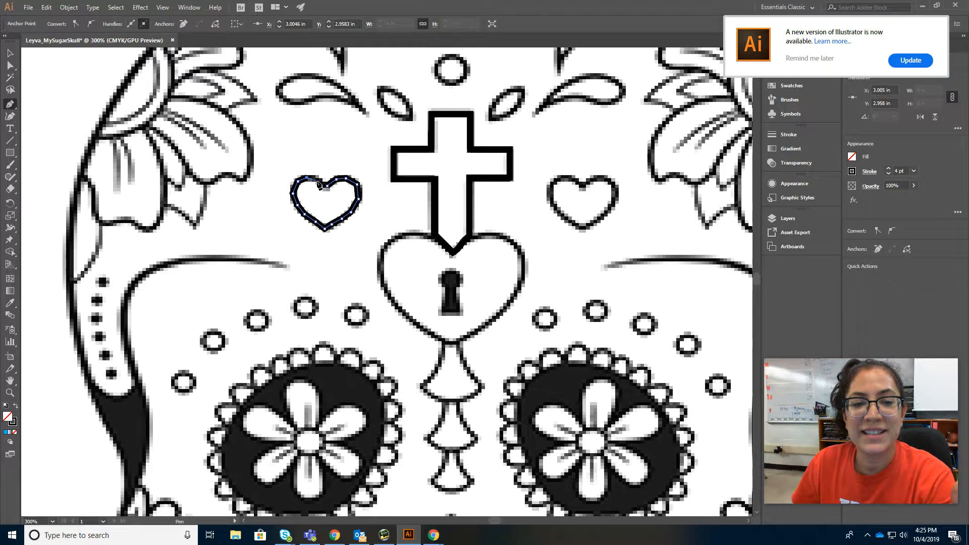
pyautogui.click(318, 182)
pyautogui.click(327, 186)
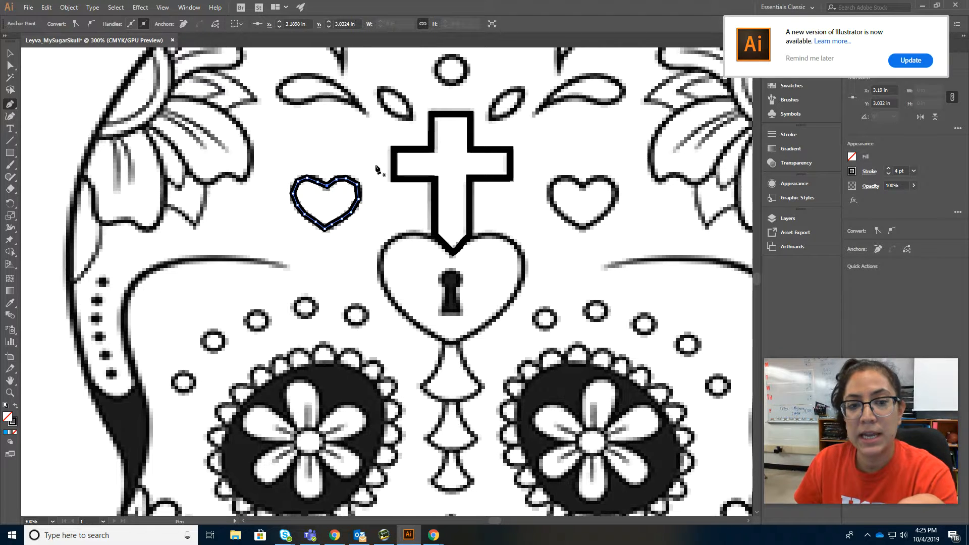
# Smooth the corners along the traced heart's right lobe and side with the Anchor Point tool.
pyautogui.click(11, 105)
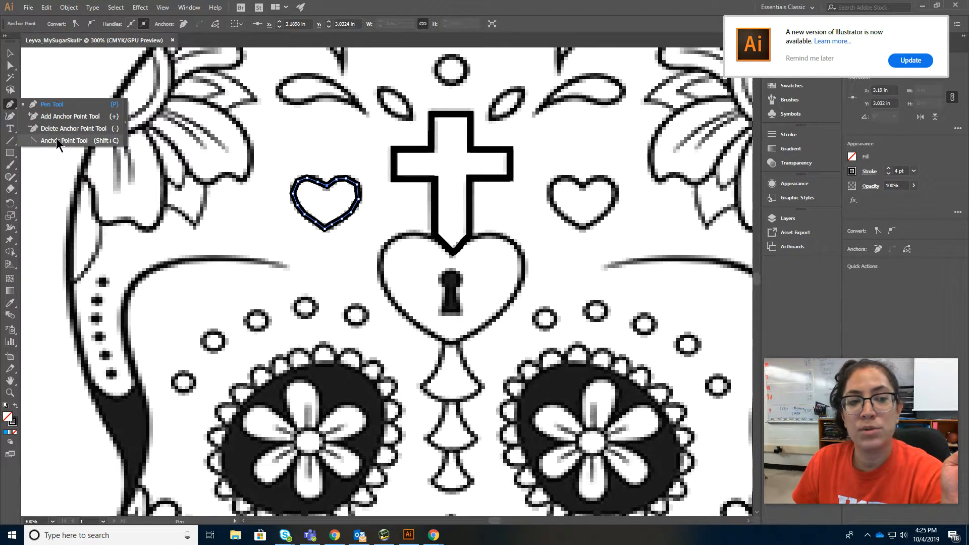
pyautogui.click(58, 142)
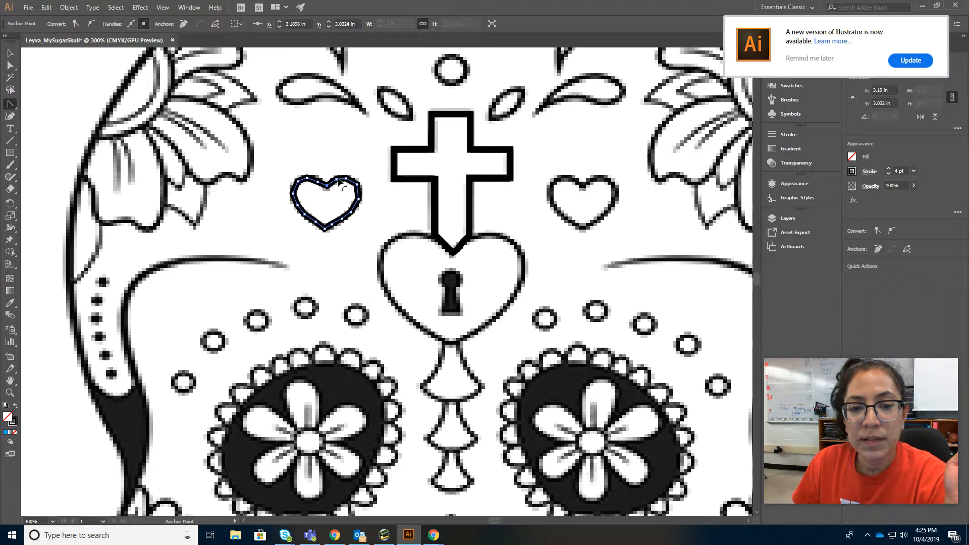
pyautogui.moveTo(336, 182); pyautogui.dragTo(357, 185)
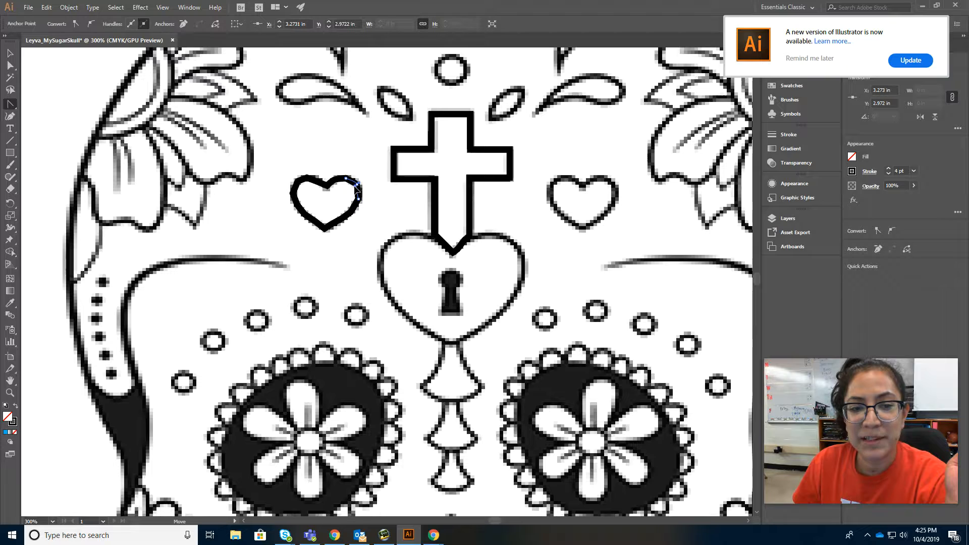
pyautogui.click(359, 201)
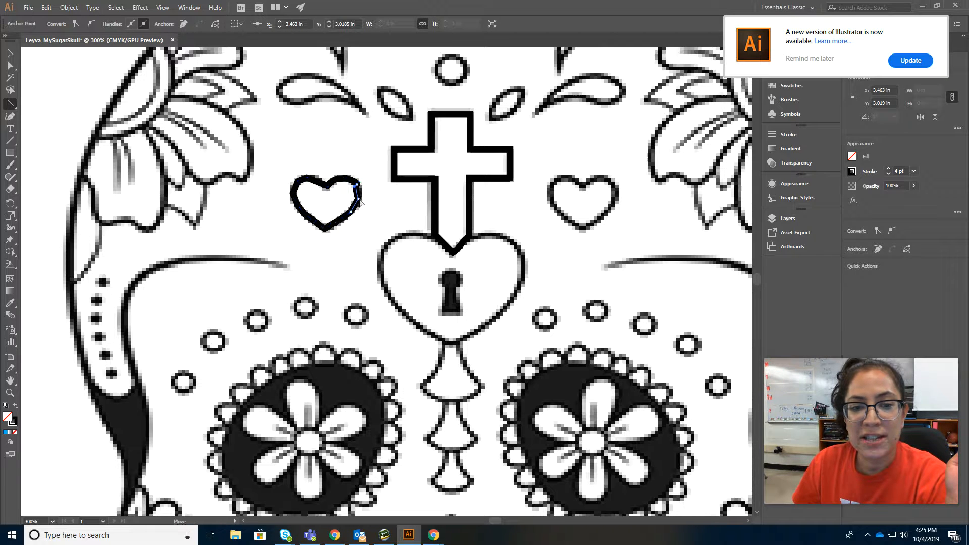
pyautogui.moveTo(357, 200); pyautogui.dragTo(358, 199)
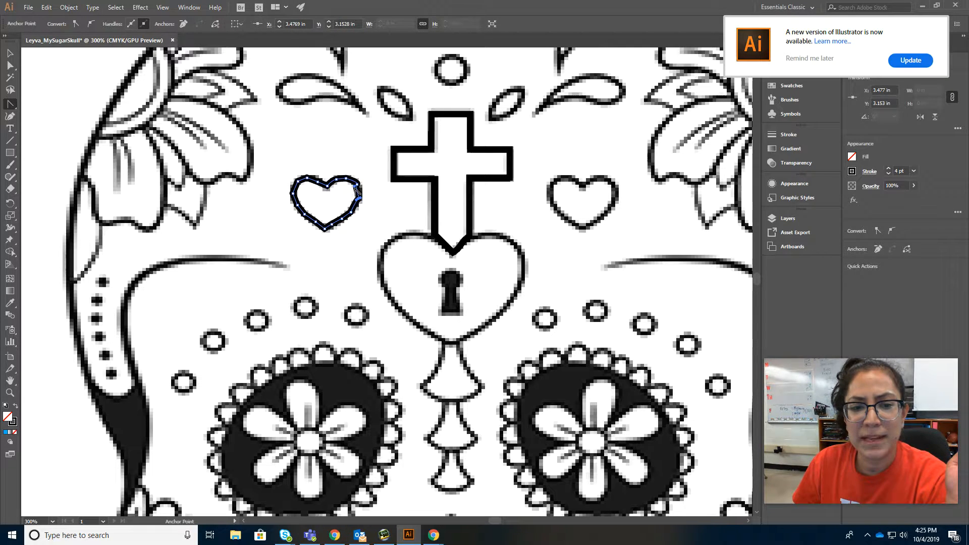
pyautogui.click(359, 199)
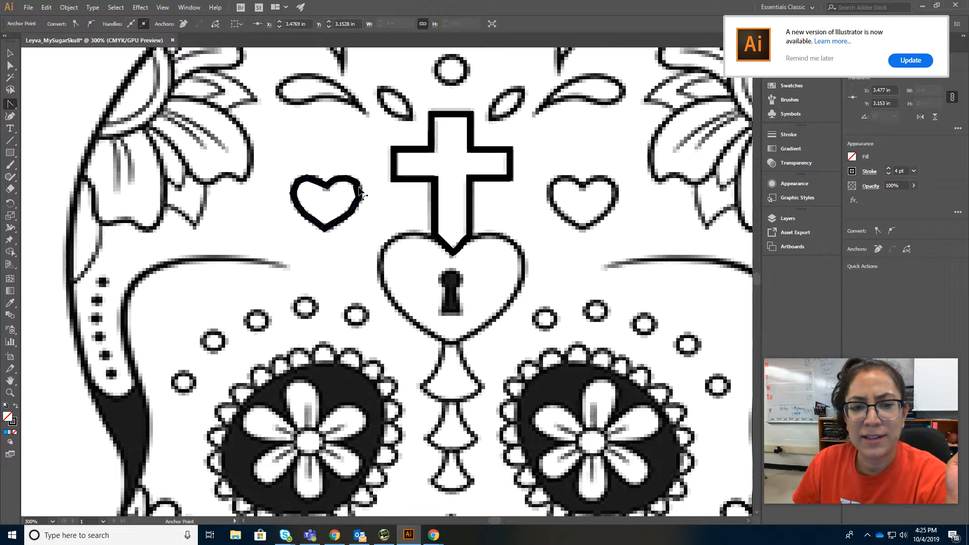
pyautogui.click(351, 213)
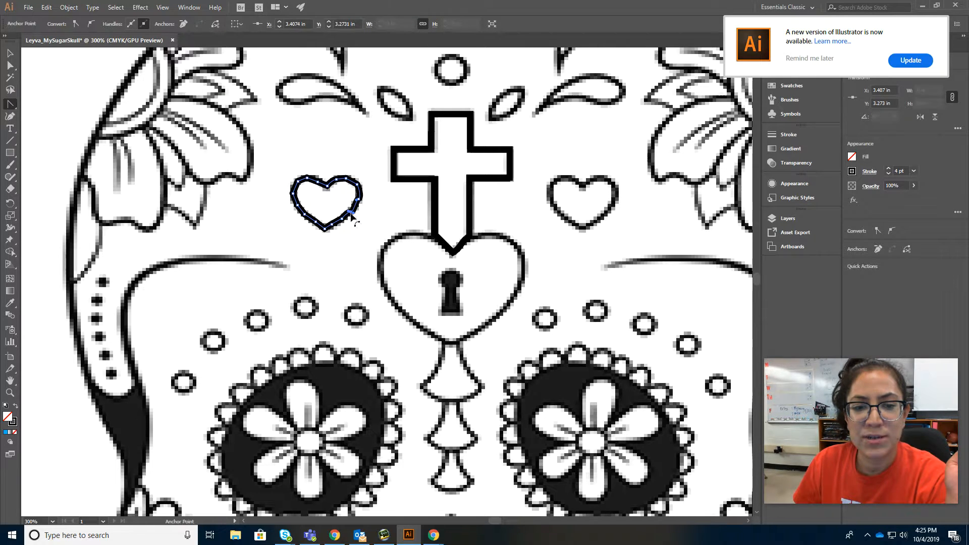
pyautogui.click(345, 218)
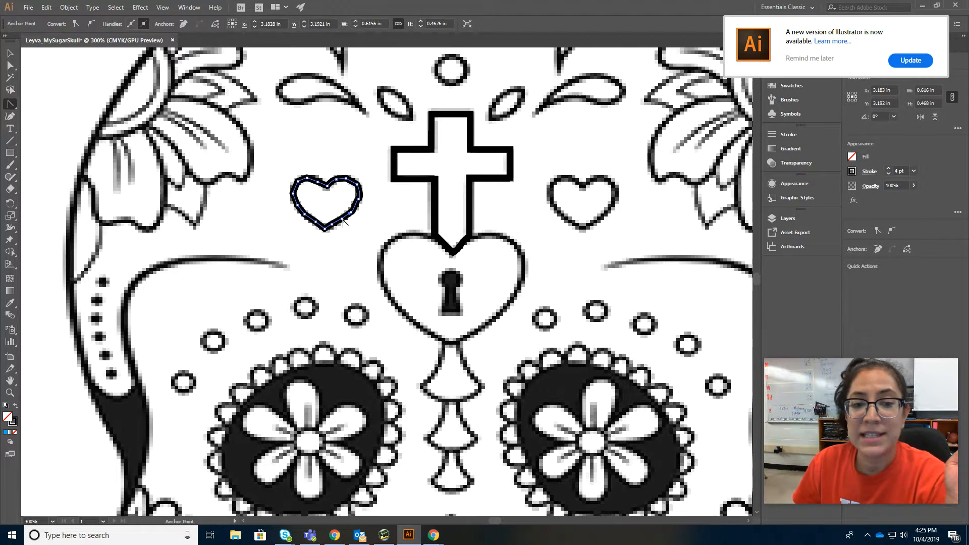
# Adjust the anchor points along the traced heart's left lobe with the Anchor Point tool, and deselect the heart.
pyautogui.click(294, 197)
pyautogui.click(295, 196)
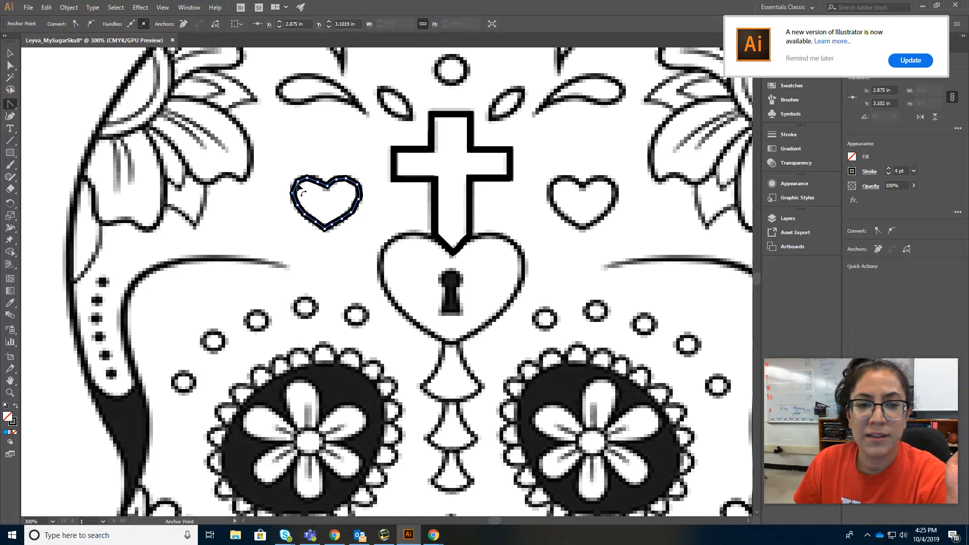
pyautogui.click(297, 182)
pyautogui.click(306, 178)
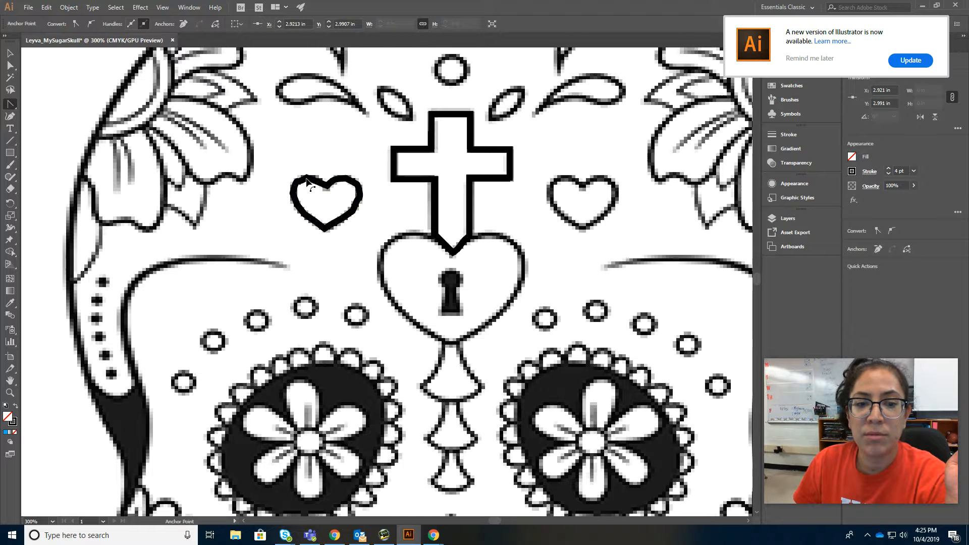
pyautogui.click(307, 180)
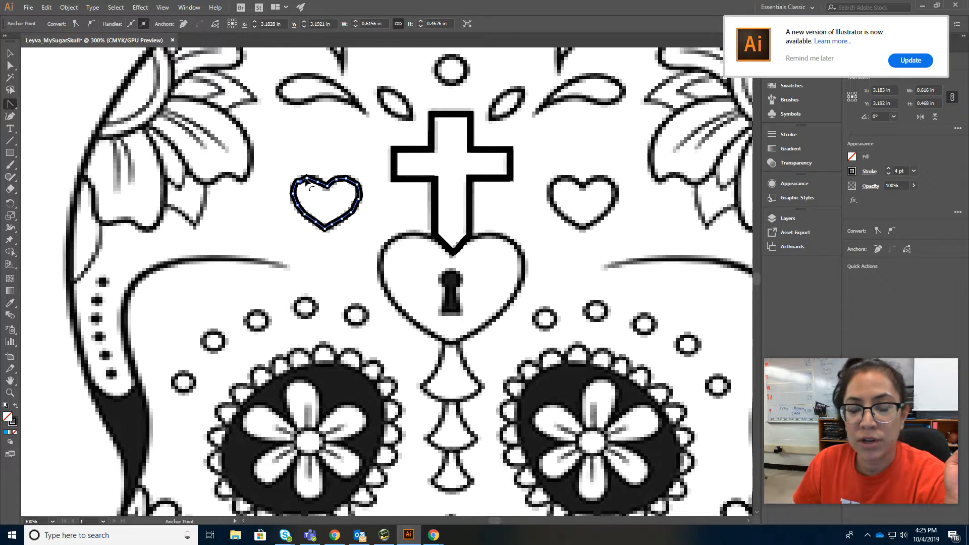
pyautogui.click(306, 180)
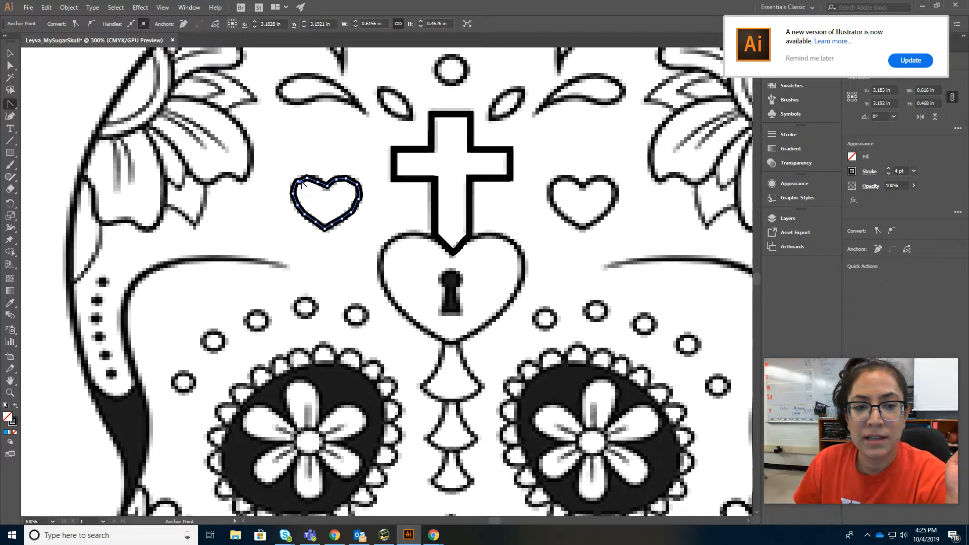
pyautogui.click(298, 180)
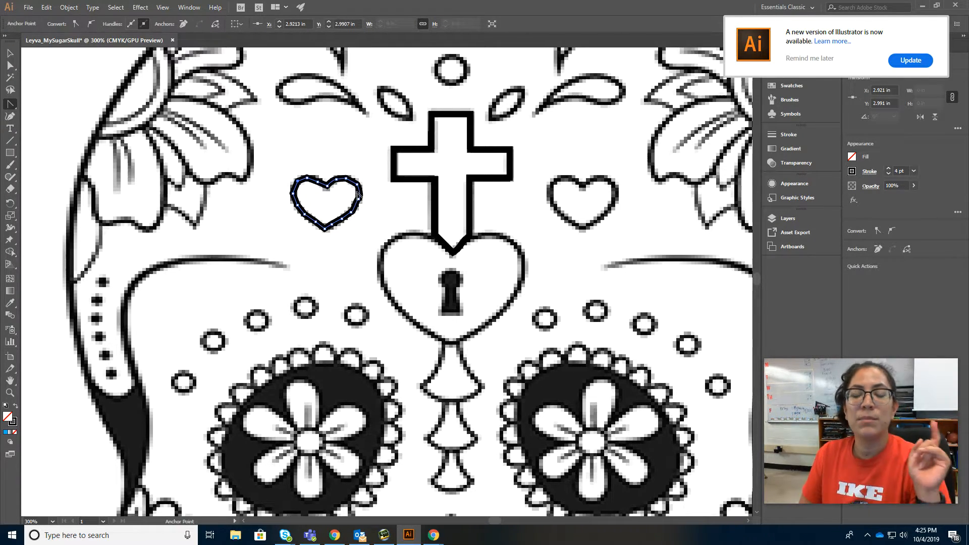
pyautogui.click(10, 53)
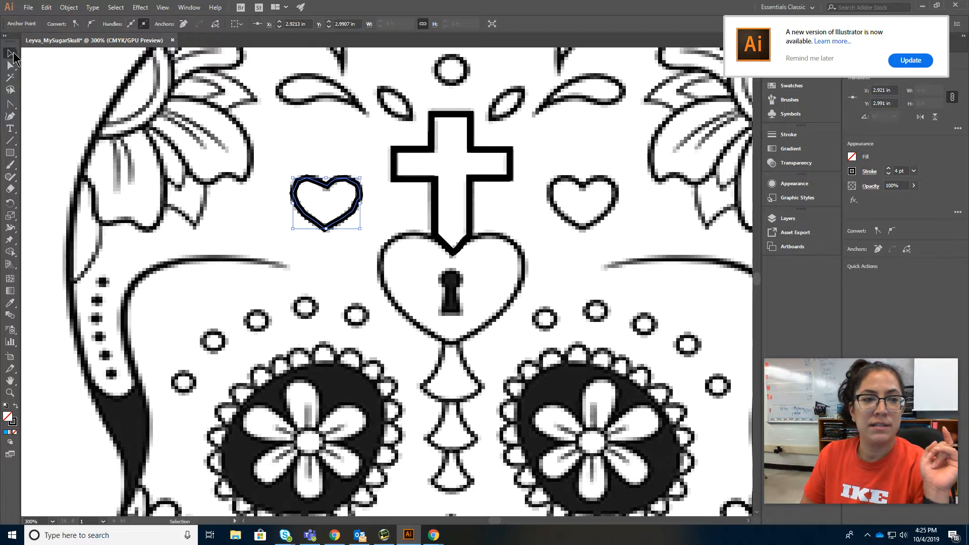
pyautogui.click(386, 201)
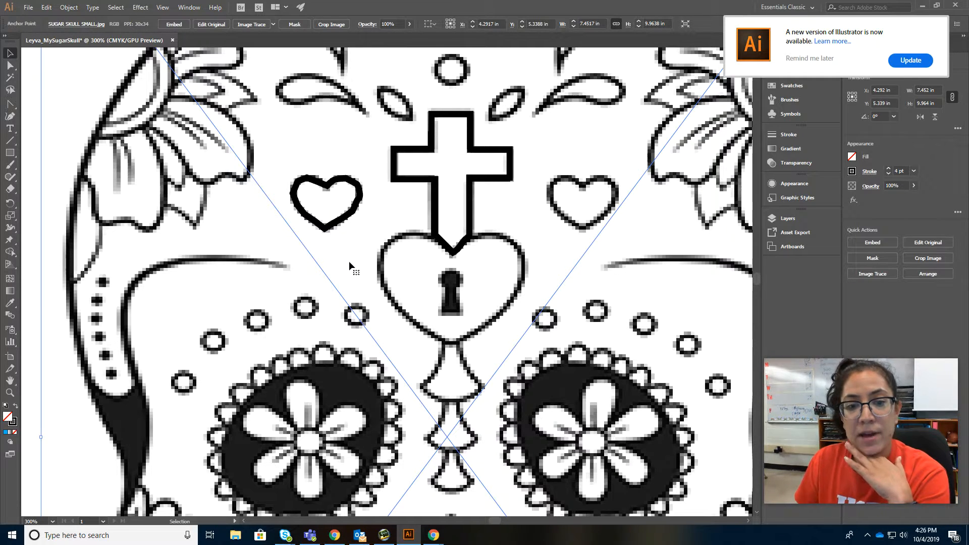
# Activate the Curvature tool, review the traced skull at 200% zoom, and minimize the Illustrator window.
pyautogui.scroll(1, 389, 235)
pyautogui.scroll(4, 387, 234)
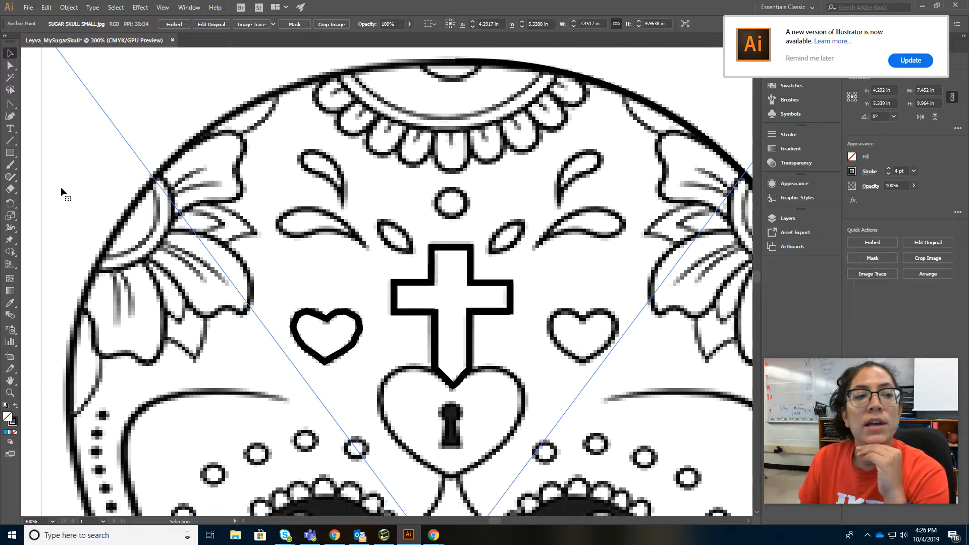
pyautogui.click(11, 105)
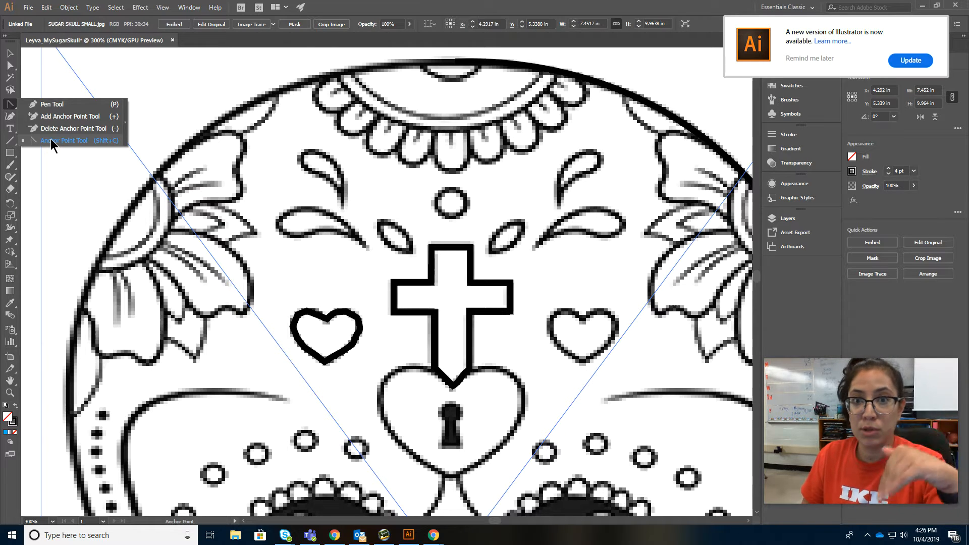
pyautogui.click(53, 106)
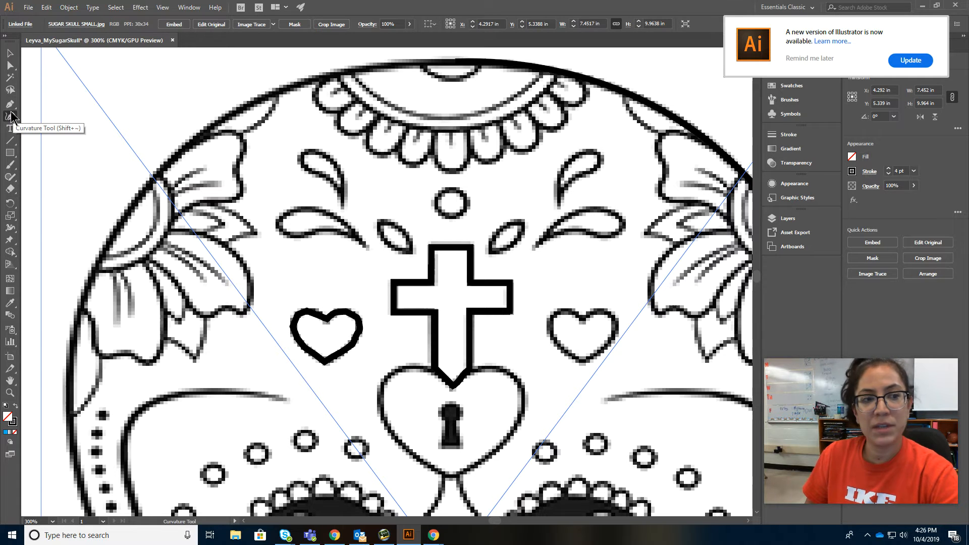
pyautogui.hotkey('ctrl', '-')
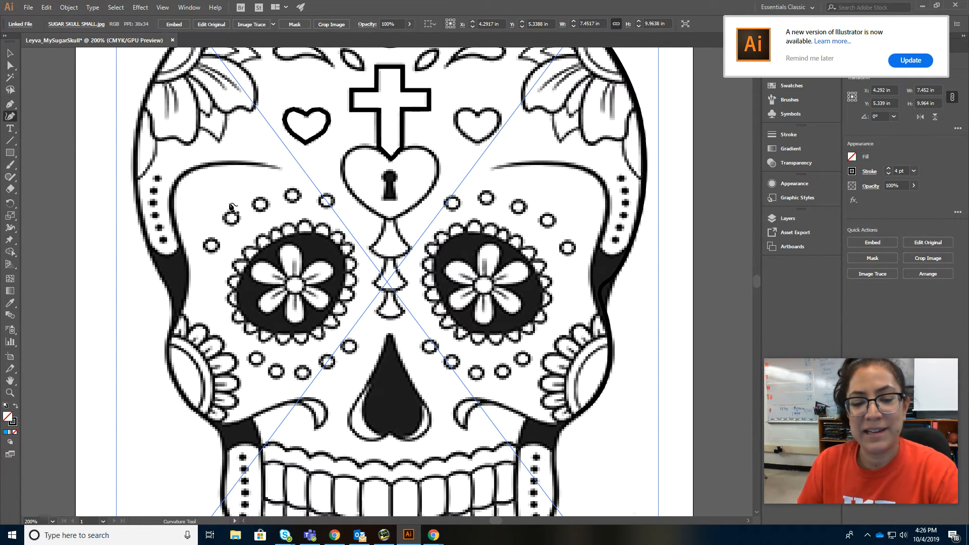
pyautogui.click(923, 6)
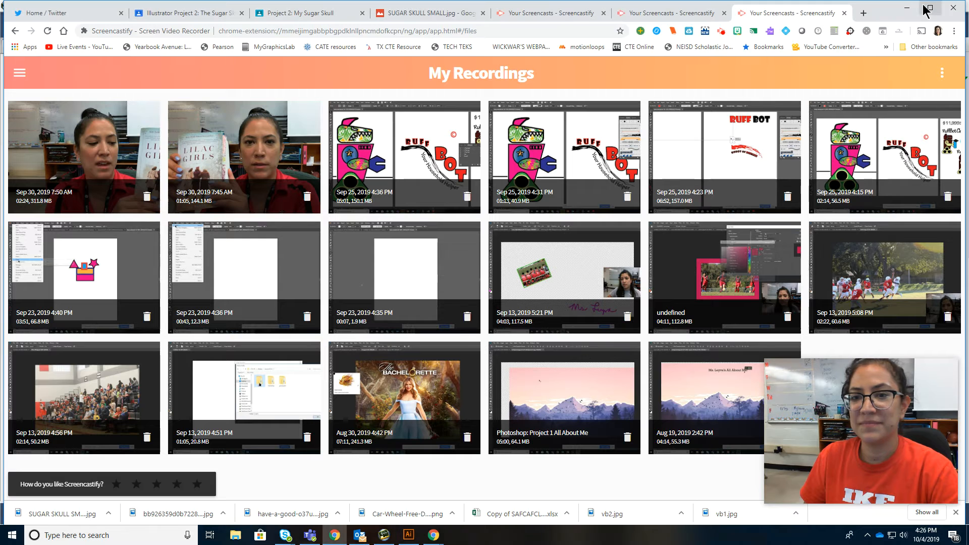